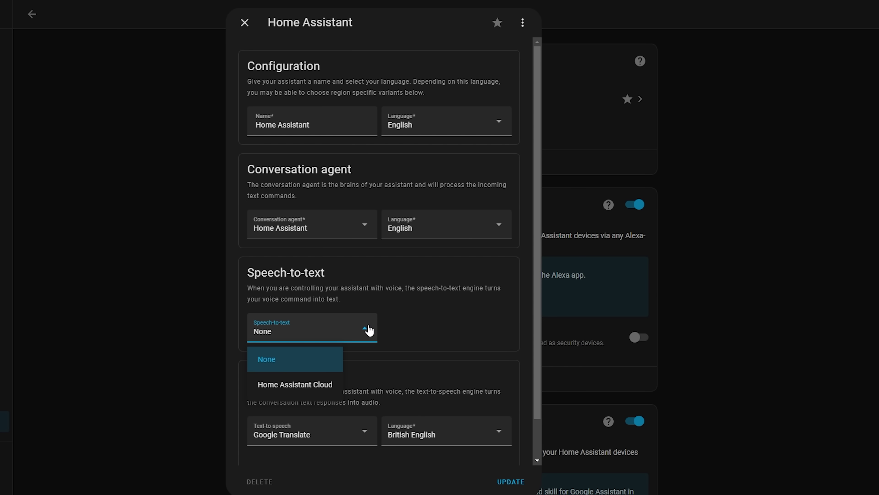
# Examine the text-to-speech engine options in the Home Assistant assistant's settings.
pyautogui.scroll(-1, 378, 336)
pyautogui.click(357, 388)
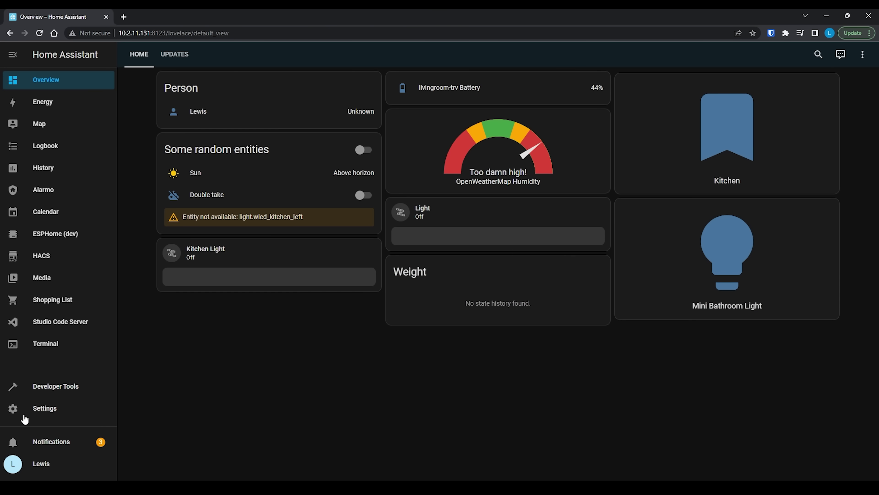
# Open the voice assistants section of the Home Assistant settings.
pyautogui.click(24, 416)
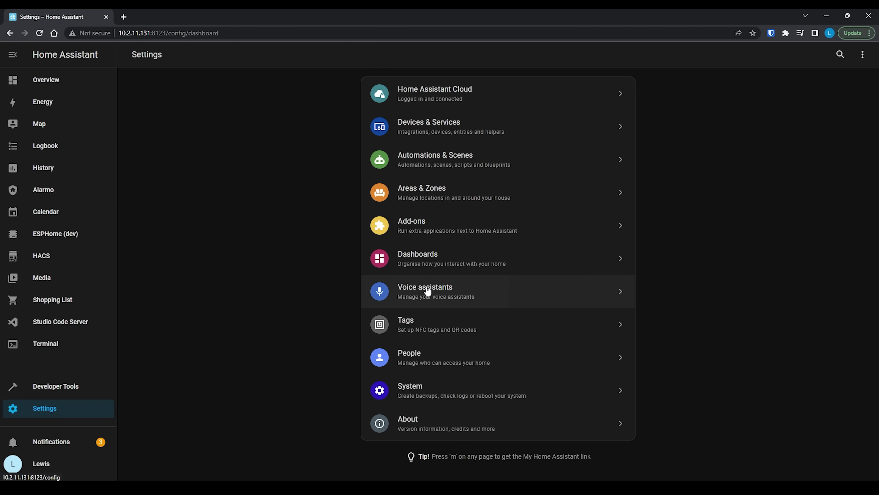
pyautogui.click(427, 290)
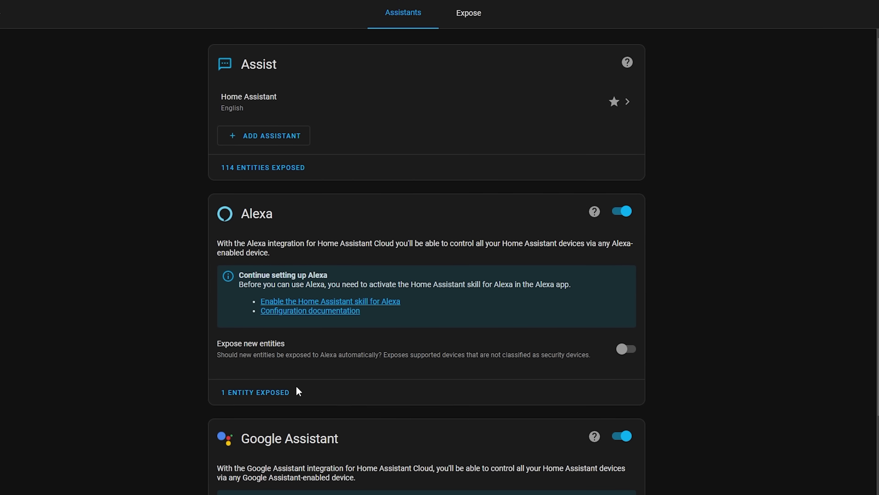
# Switch the Alexa and Google Assistant integrations off and back on.
pyautogui.click(622, 211)
pyautogui.click(623, 211)
pyautogui.click(629, 435)
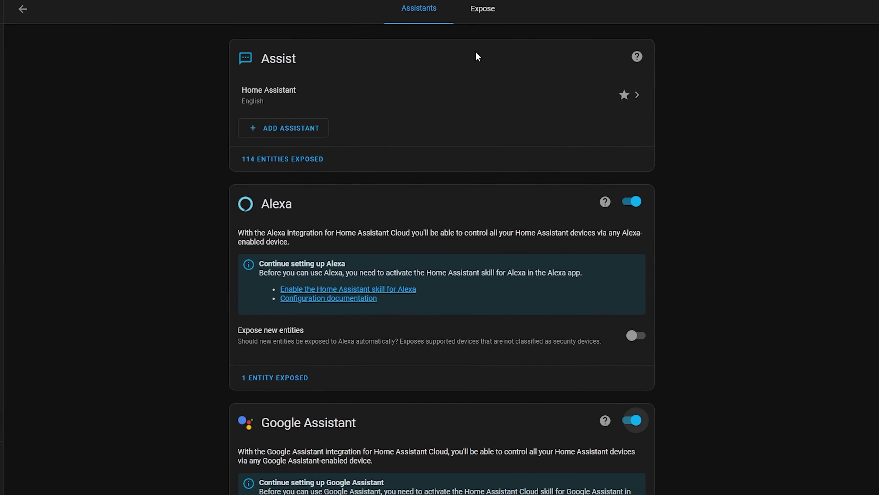
# Open the Home Assistant assistant under Assist and review the languages offered in its configuration.
pyautogui.click(453, 99)
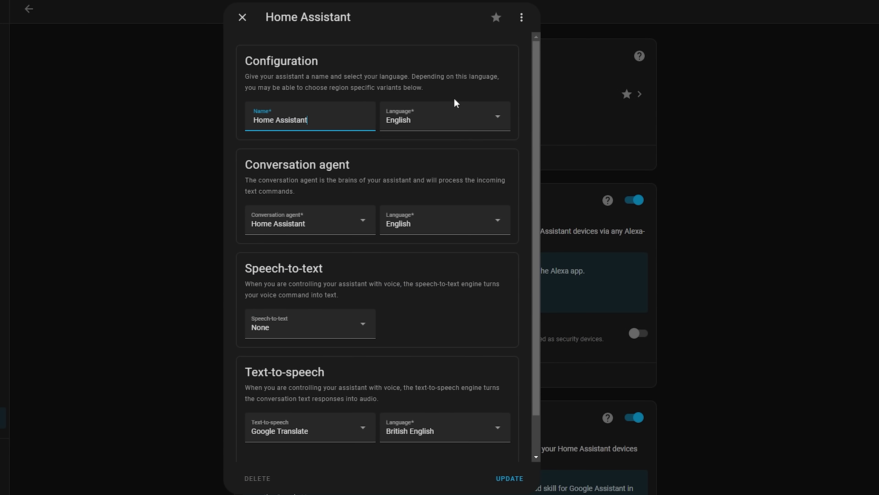
pyautogui.click(482, 125)
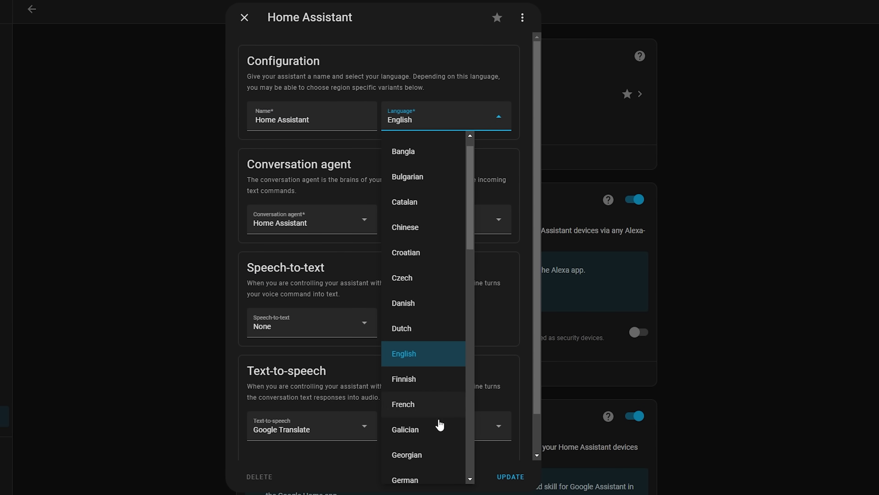
pyautogui.click(434, 381)
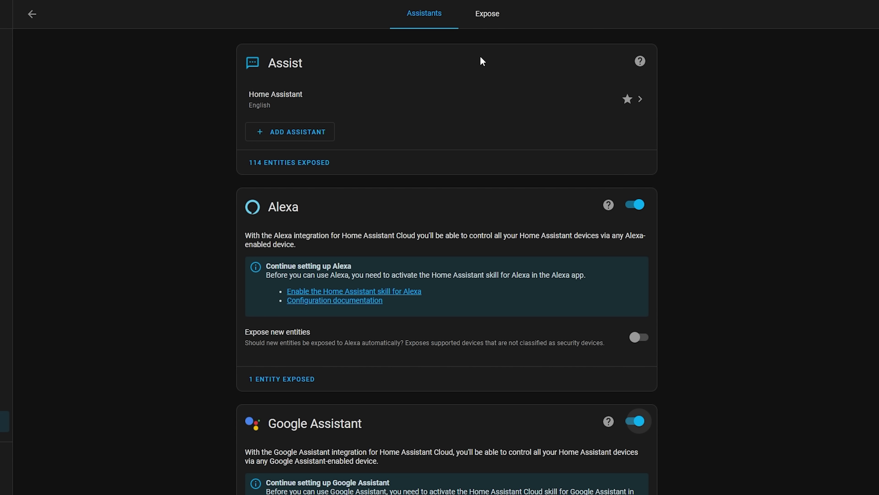
# In the Home Assistant assistant's configuration, browse the language list and select English.
pyautogui.click(455, 104)
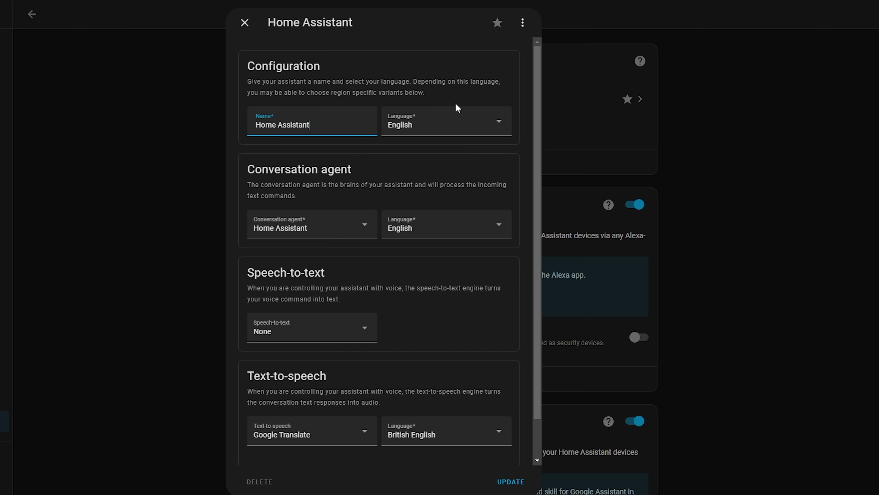
pyautogui.click(478, 131)
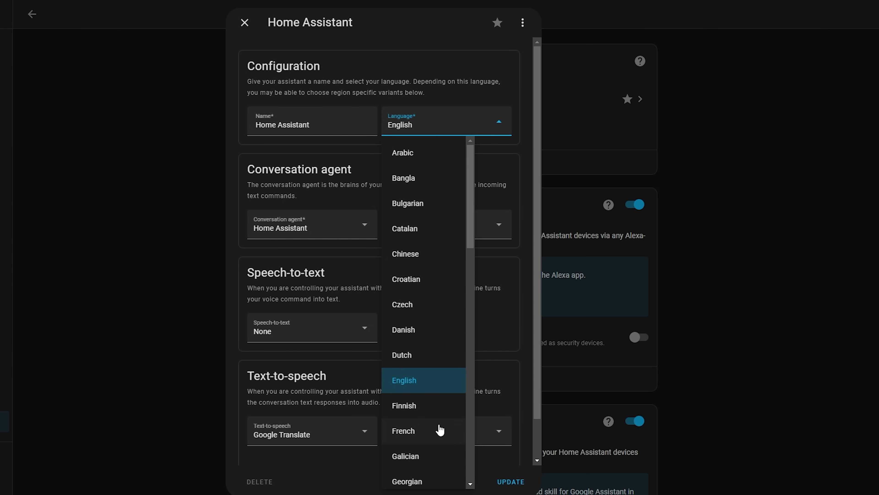
pyautogui.scroll(-10, 438, 429)
pyautogui.scroll(10, 437, 429)
pyautogui.click(435, 387)
# Examine the choices offered for the conversation agent, its language and the speech-to-text engine.
pyautogui.click(375, 218)
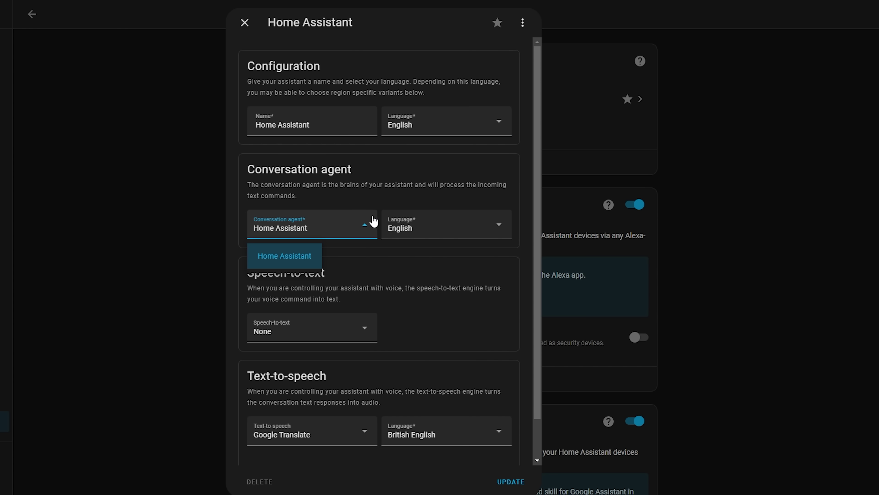
pyautogui.click(466, 227)
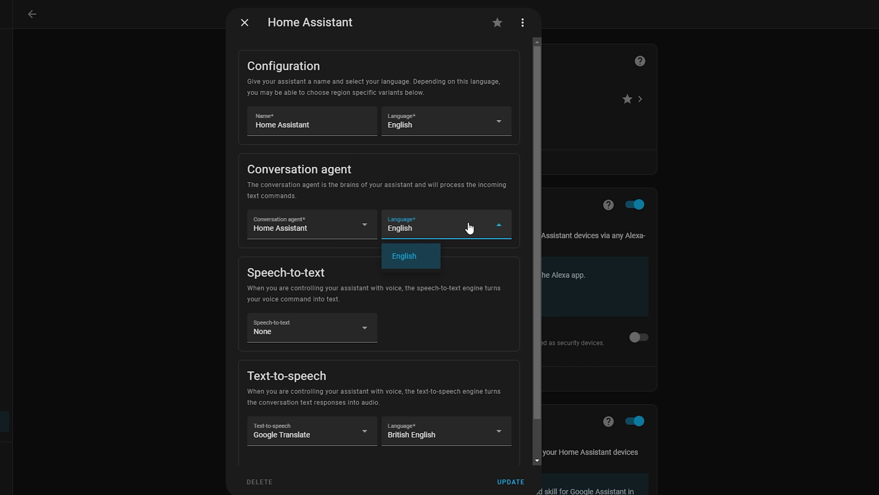
pyautogui.click(425, 281)
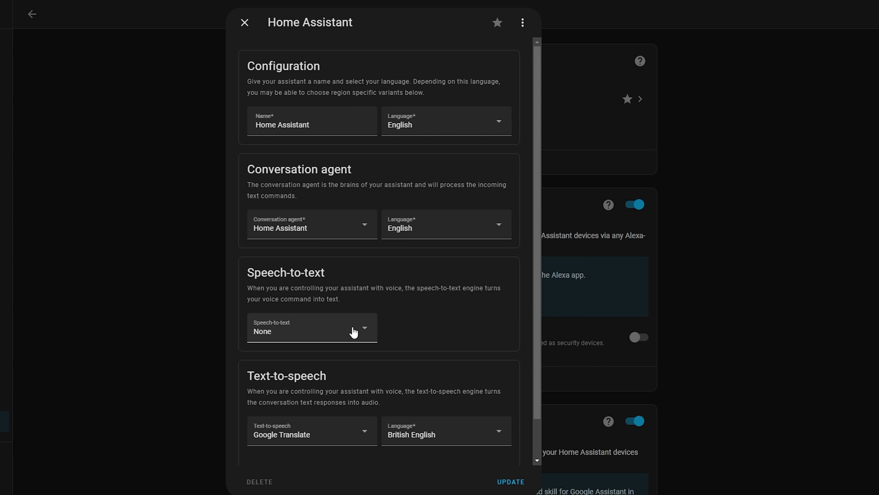
pyautogui.click(365, 331)
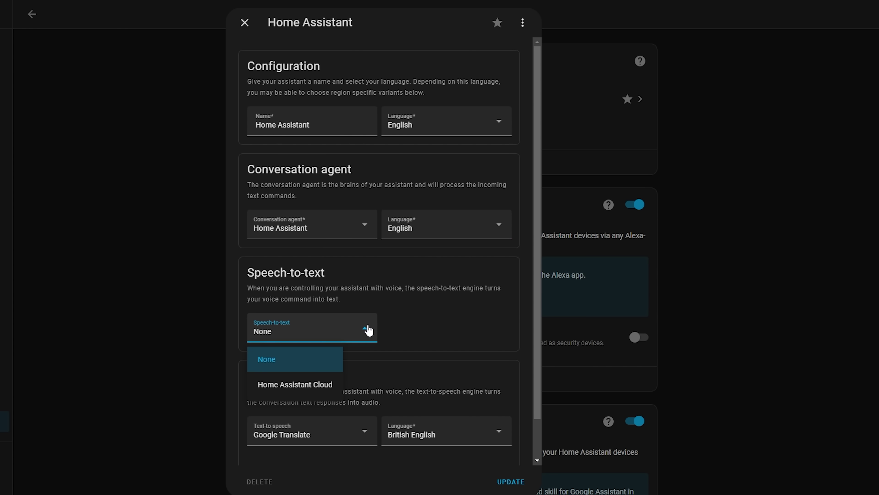
pyautogui.click(369, 329)
# Examine the text-to-speech engine and language options, and close the assistant's settings without changes.
pyautogui.scroll(-1, 380, 340)
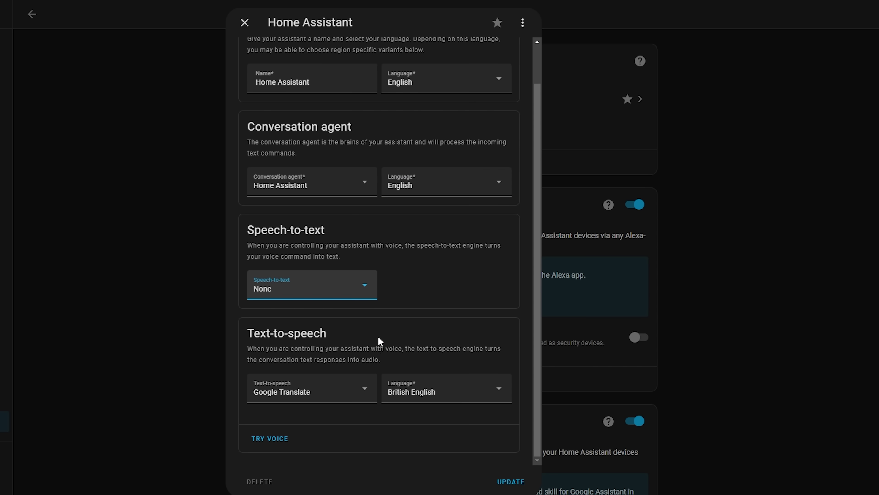
pyautogui.click(357, 388)
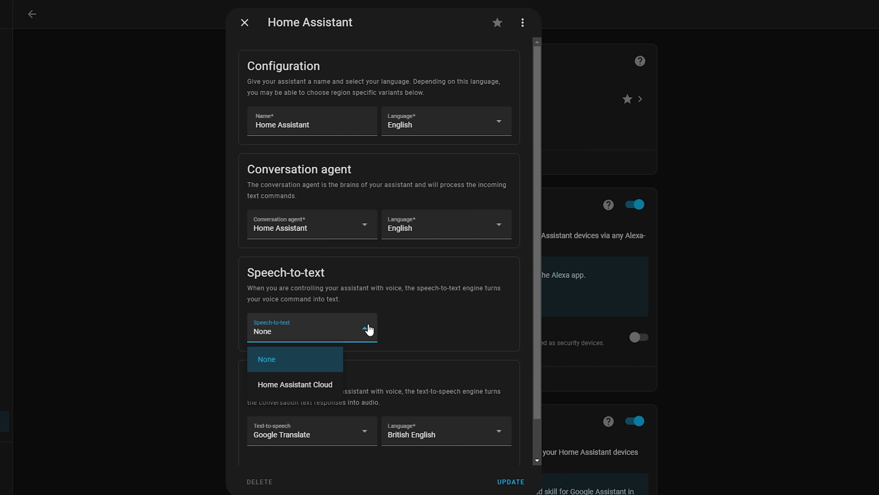
pyautogui.scroll(-2, 379, 338)
pyautogui.click(357, 387)
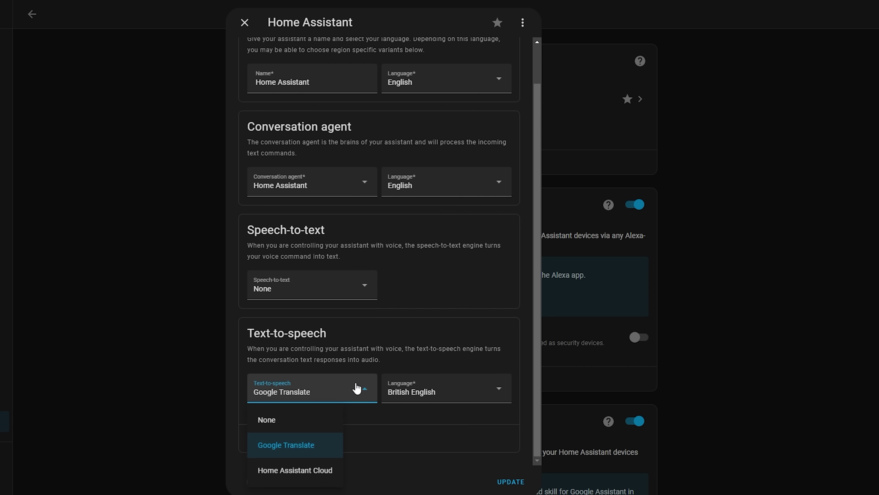
pyautogui.click(439, 392)
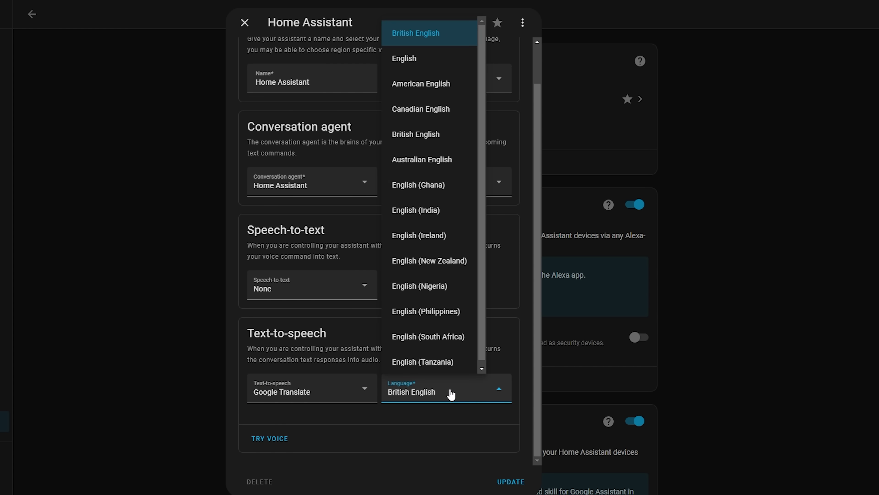
pyautogui.scroll(2, 394, 357)
pyautogui.scroll(-2, 394, 358)
pyautogui.scroll(2, 395, 359)
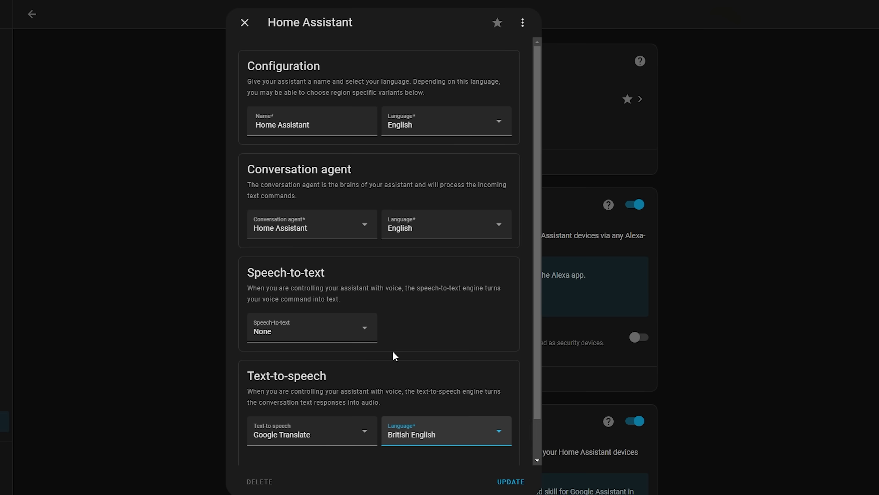
pyautogui.click(289, 46)
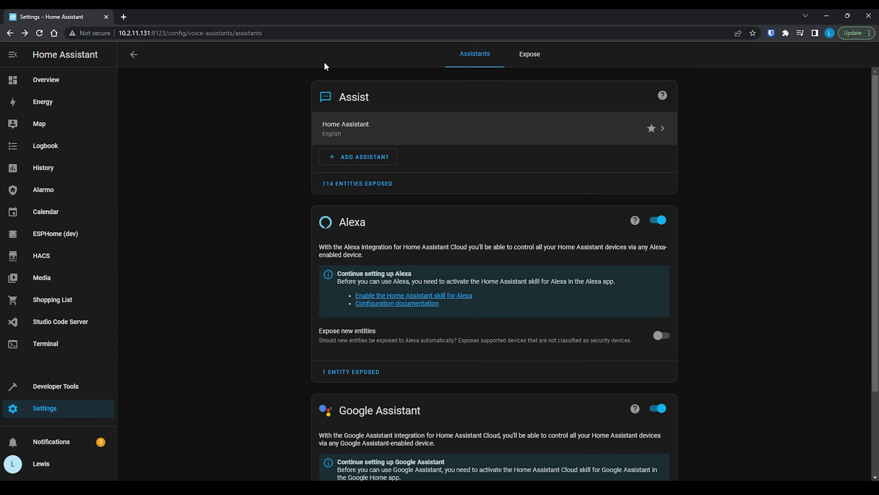
# Open the Piper text-to-speech add-on's page from the add-on store.
pyautogui.click(77, 415)
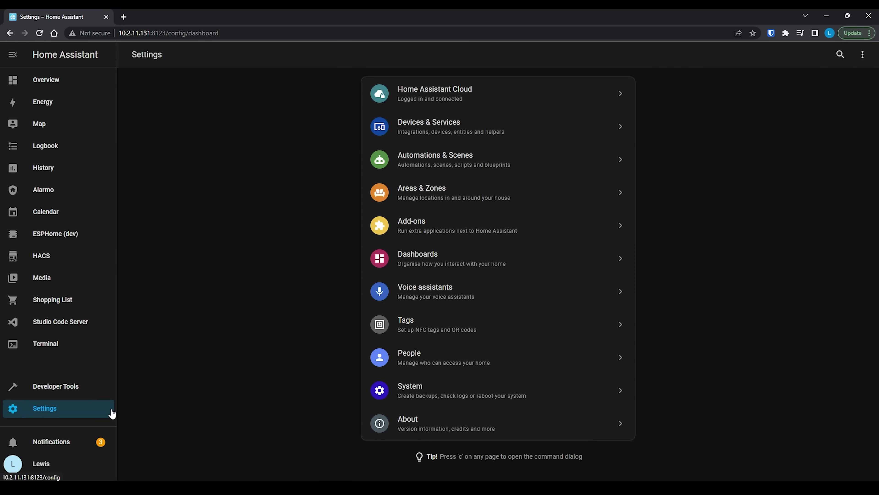
pyautogui.click(442, 236)
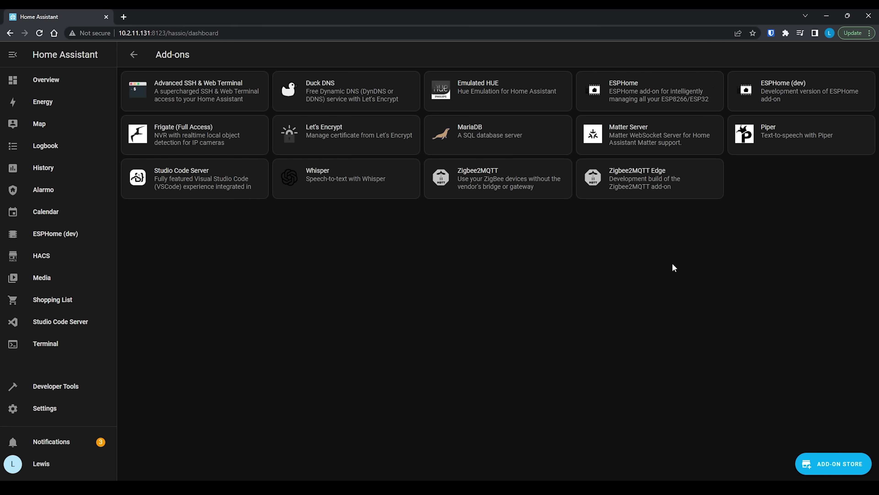
pyautogui.click(840, 466)
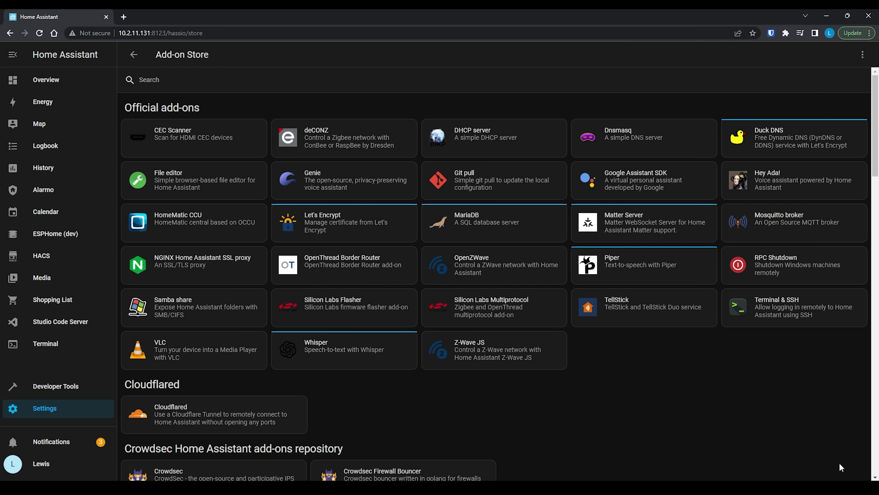
pyautogui.click(647, 273)
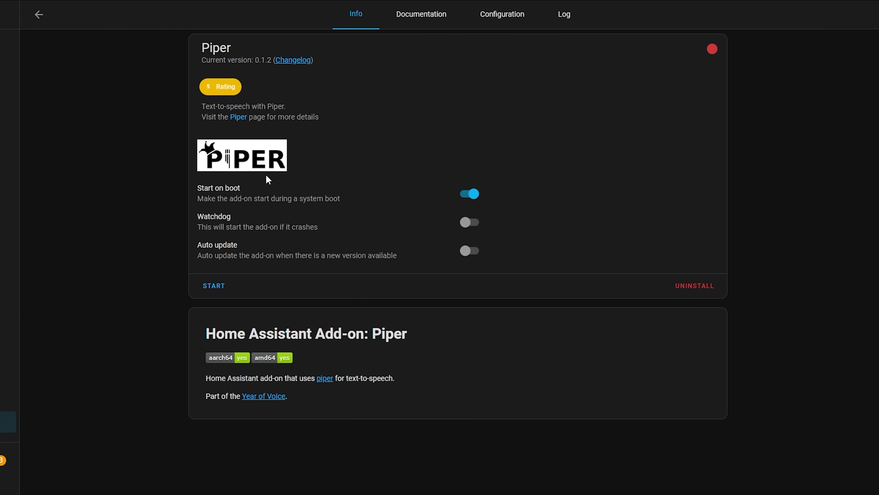
# Save en-us-ryan-high as Piper's voice and start the add-on with Watchdog enabled.
pyautogui.click(491, 29)
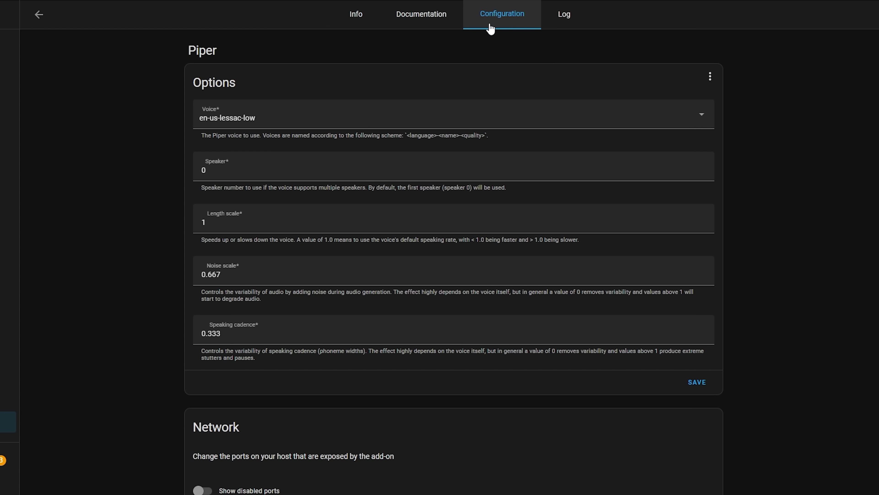
pyautogui.click(243, 126)
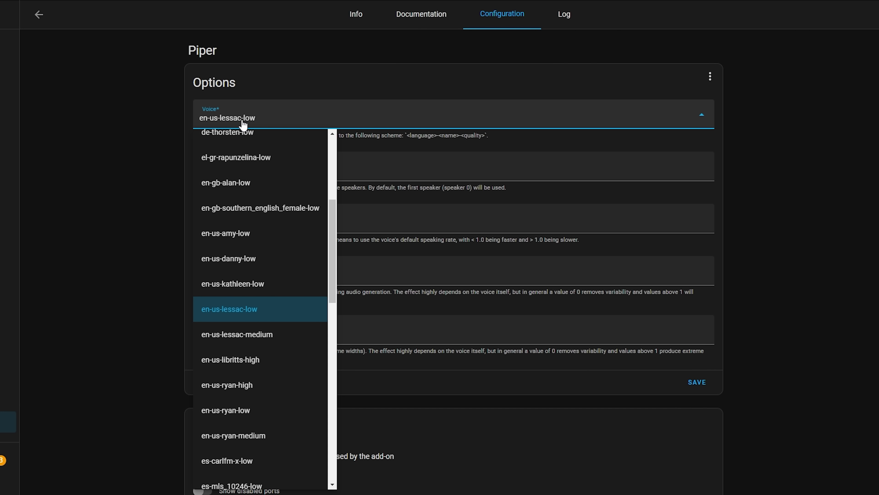
pyautogui.scroll(-10, 279, 385)
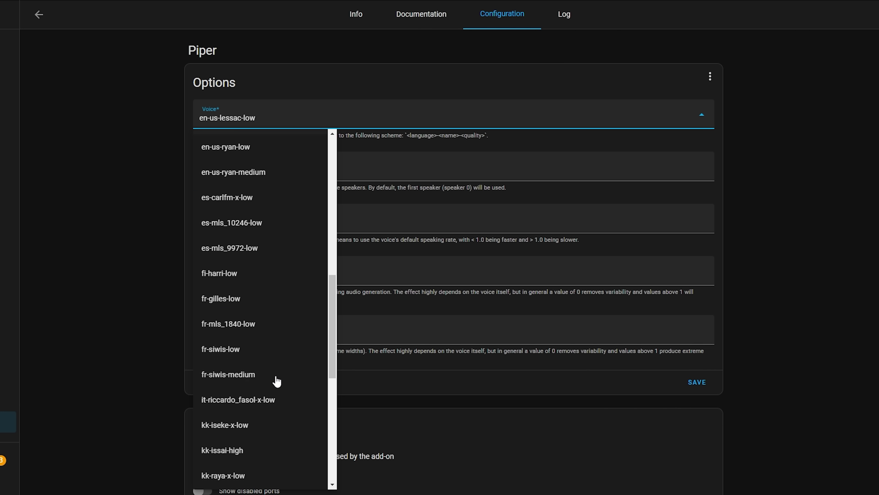
pyautogui.scroll(10, 256, 365)
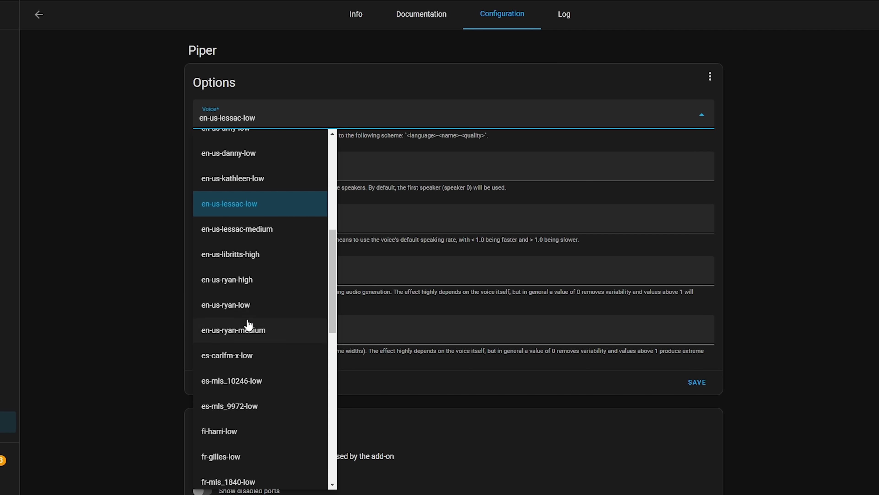
pyautogui.click(256, 282)
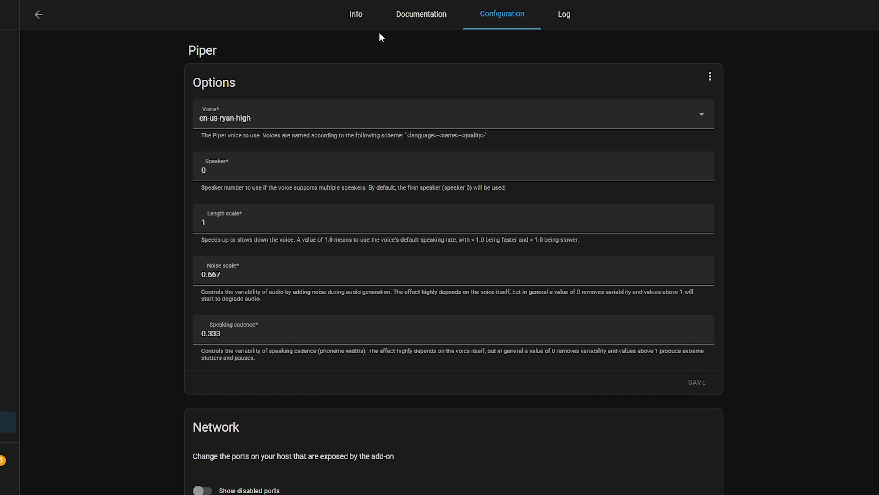
pyautogui.click(358, 25)
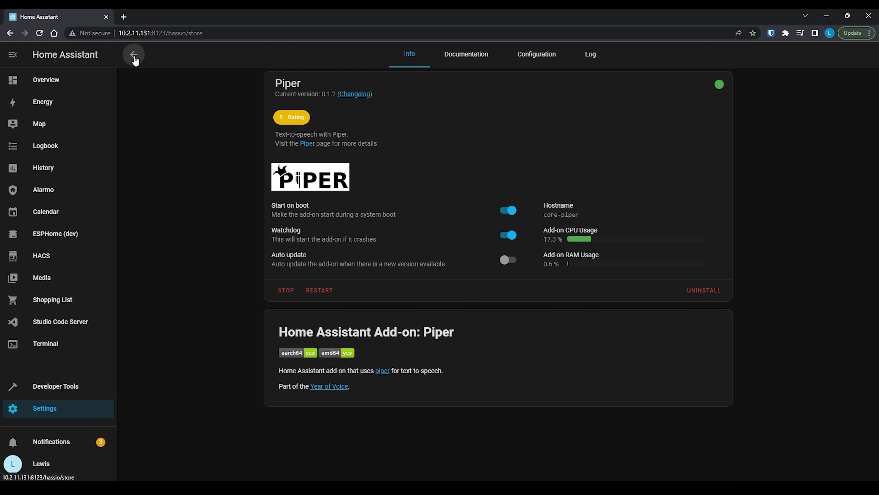
# Install the Whisper speech-to-text add-on from the add-on store.
pyautogui.click(134, 56)
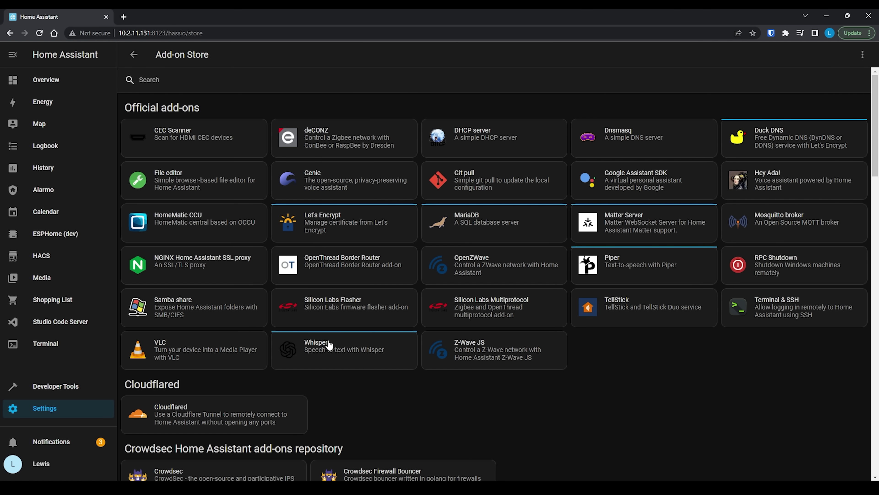
pyautogui.click(313, 362)
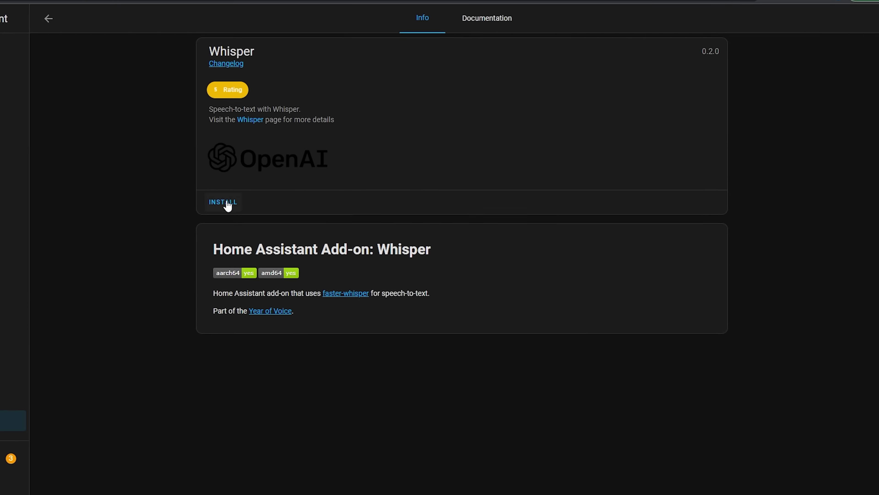
pyautogui.click(255, 208)
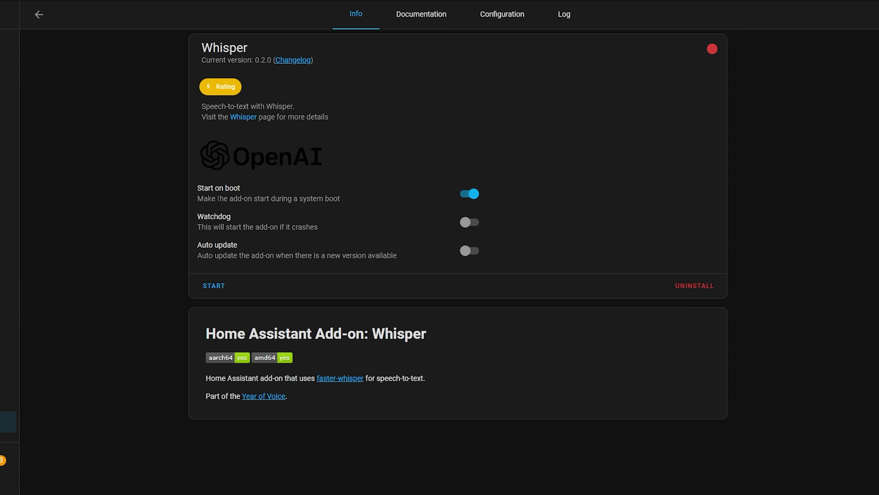
# Set the model in the Whisper add-on's configuration to base.
pyautogui.click(499, 22)
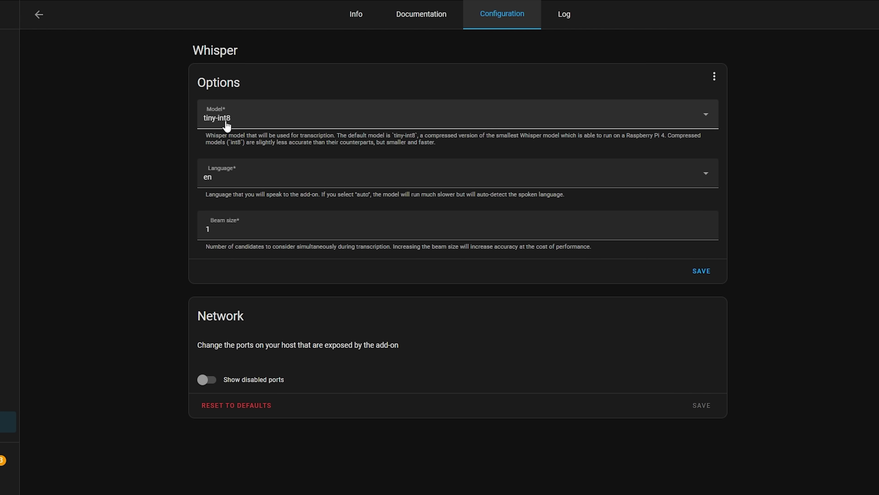
pyautogui.click(255, 122)
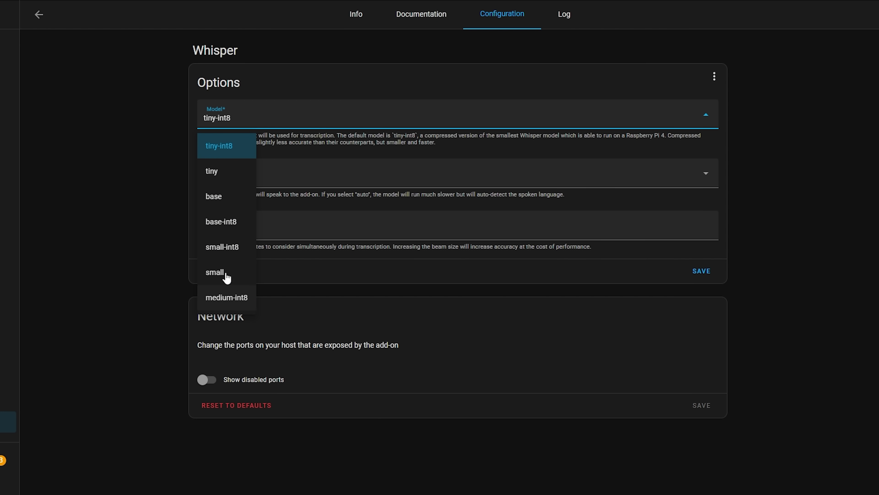
pyautogui.click(215, 196)
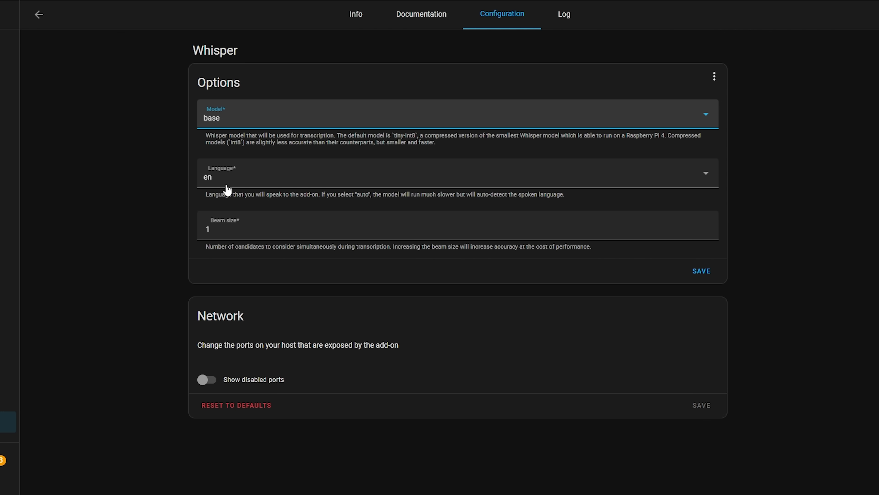
# Try tiny-int8 as the Whisper model, and switch the selection back to base.
pyautogui.click(239, 119)
pyautogui.click(227, 273)
pyautogui.click(242, 122)
pyautogui.click(218, 158)
pyautogui.click(240, 123)
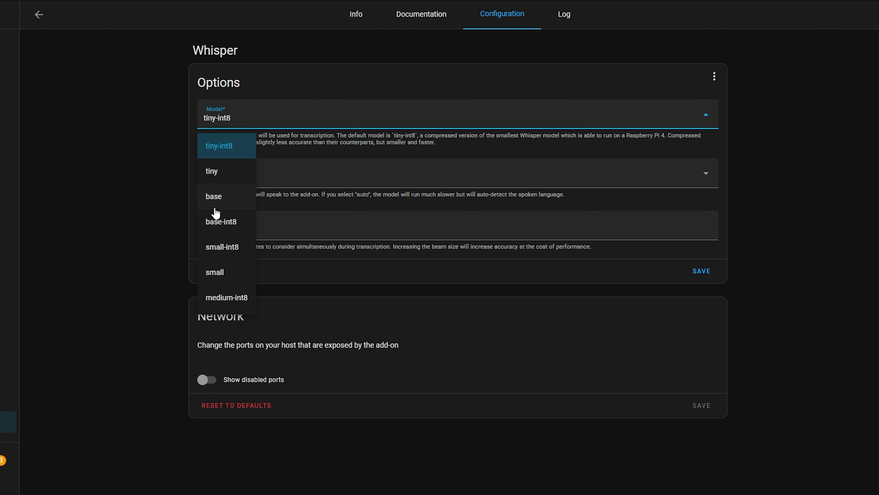
pyautogui.click(221, 204)
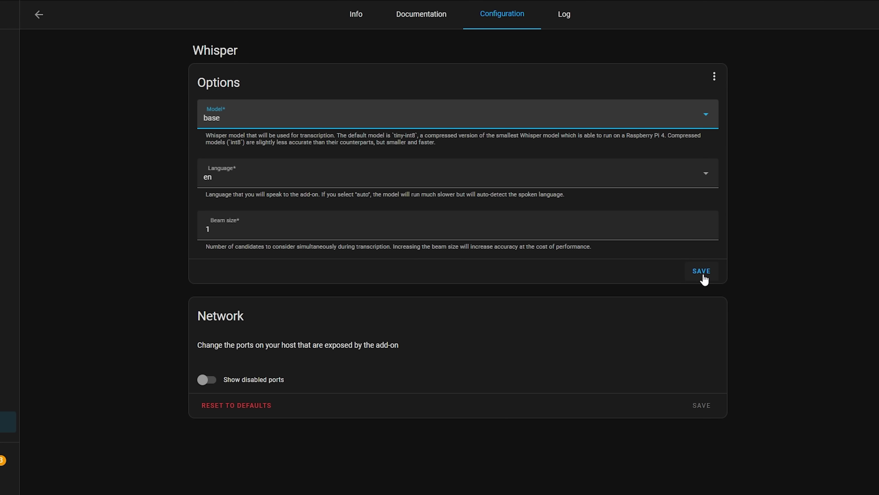
# Save the Whisper configuration with the base model and start the add-on with Watchdog enabled.
pyautogui.click(703, 274)
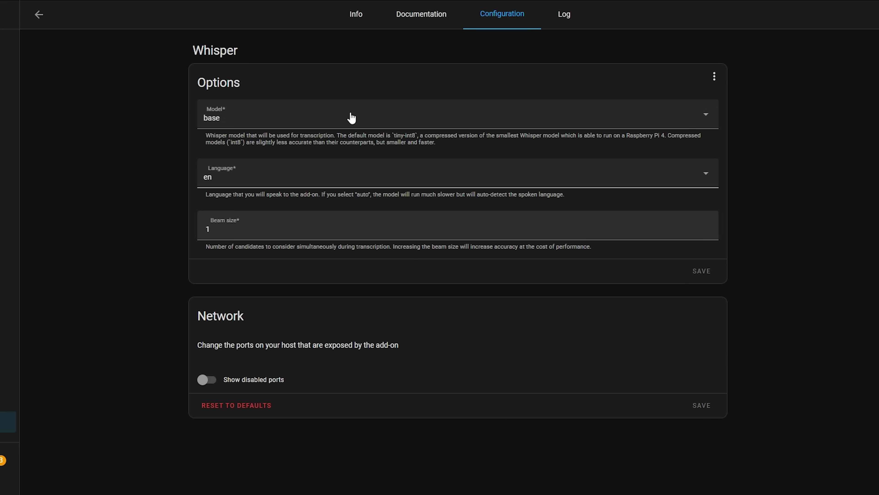
pyautogui.click(351, 17)
pyautogui.click(472, 222)
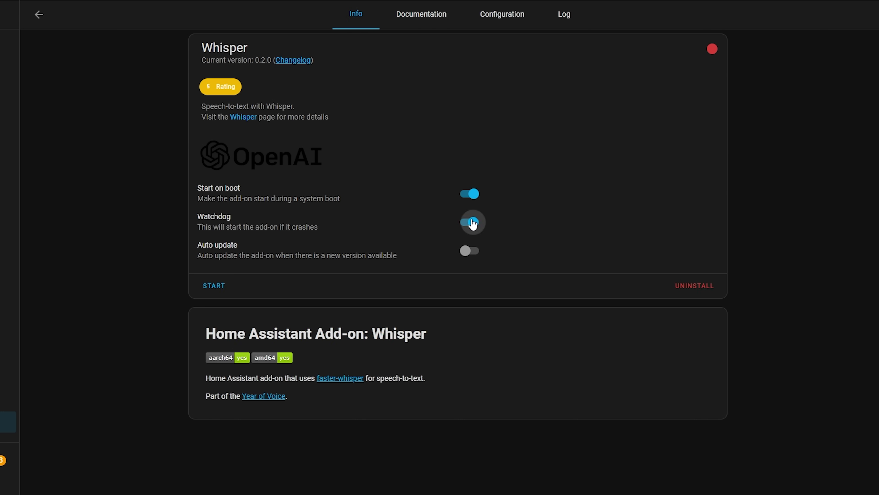
pyautogui.click(215, 287)
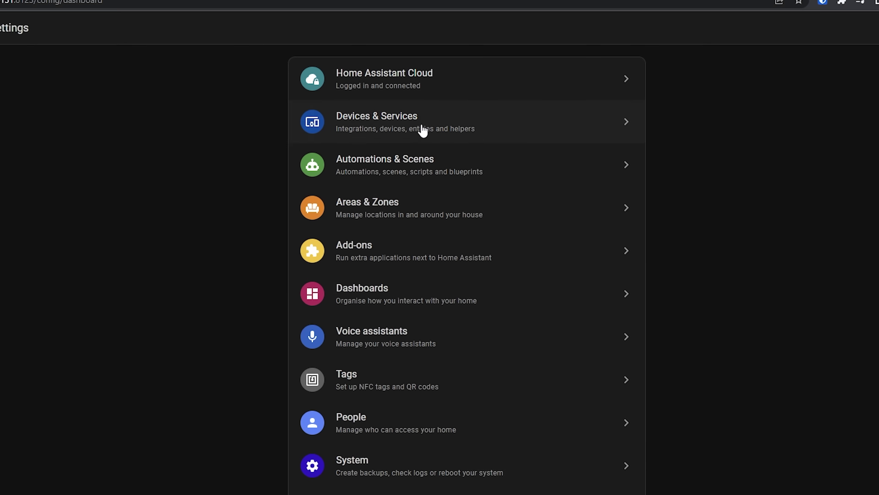
# Configure the discovered Piper and Whisper Wyoming Protocol integrations under Devices & Services.
pyautogui.click(414, 102)
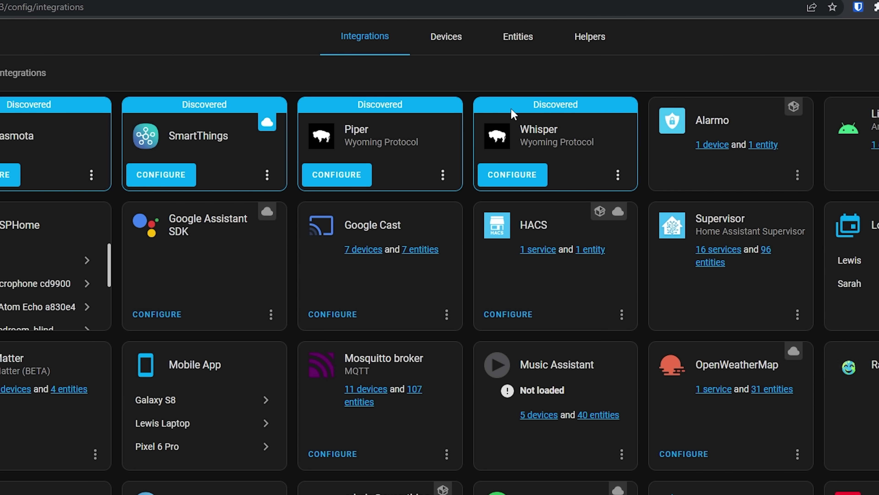
pyautogui.click(362, 175)
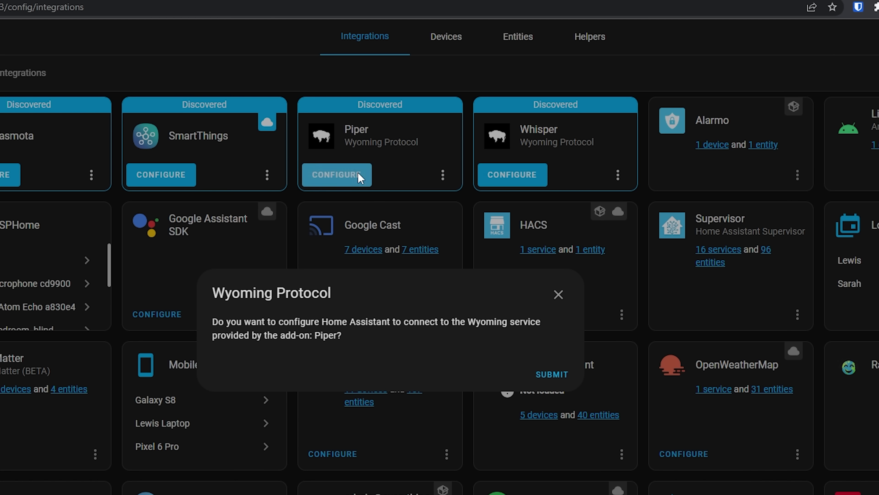
pyautogui.click(542, 375)
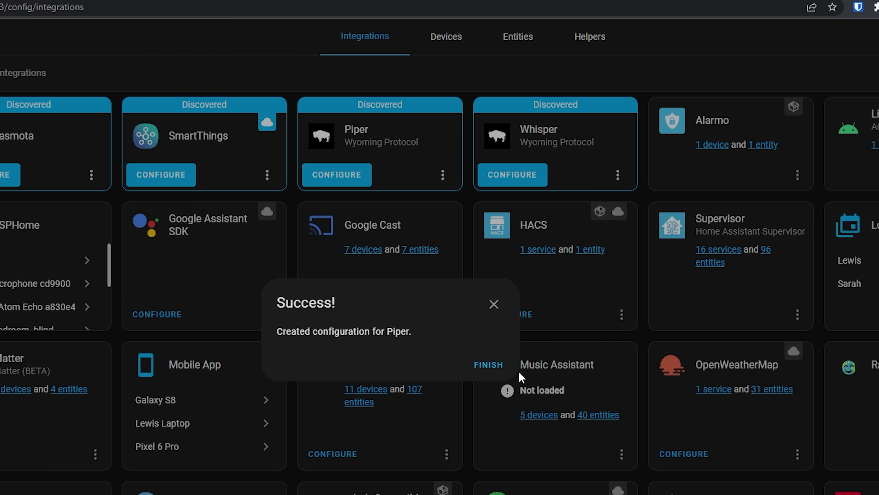
pyautogui.click(495, 368)
pyautogui.click(356, 221)
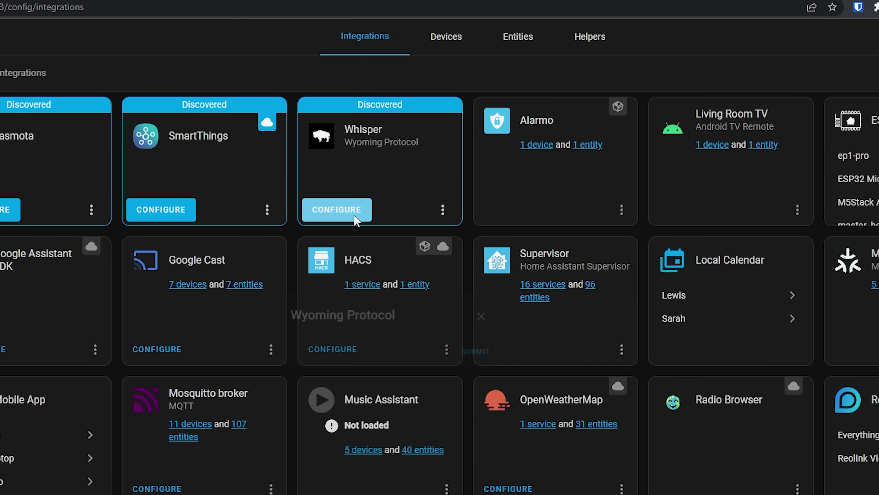
pyautogui.click(552, 375)
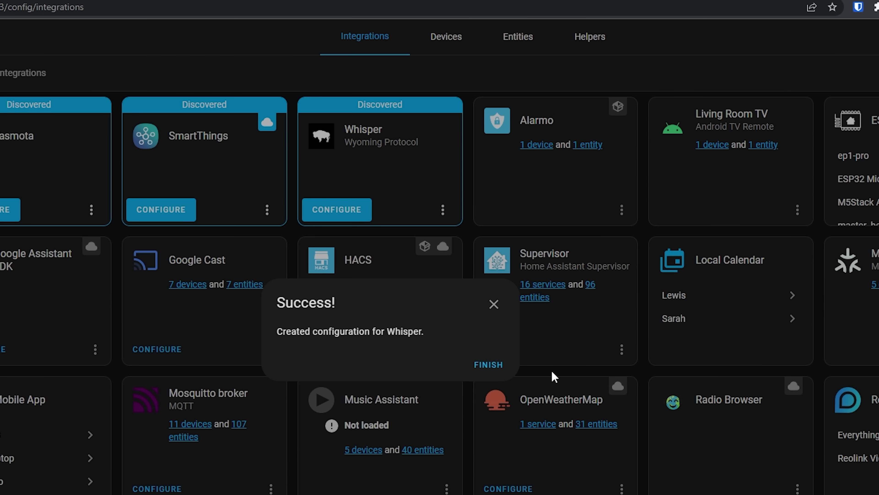
pyautogui.click(493, 365)
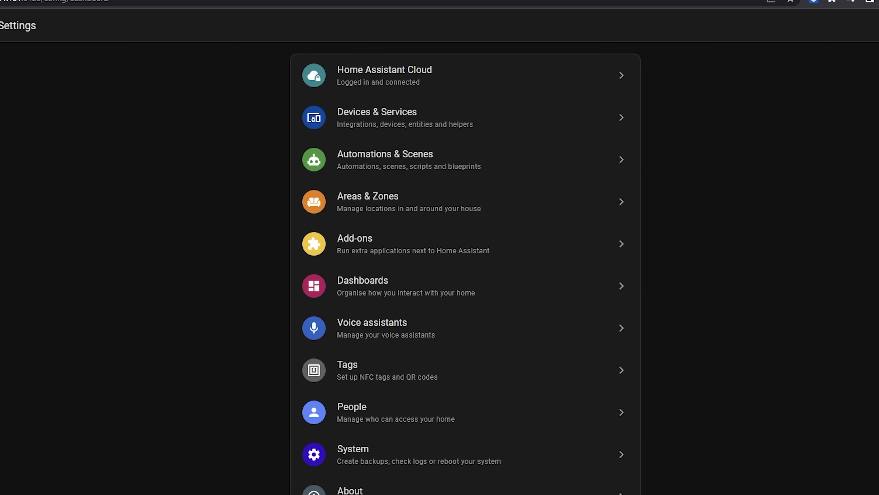
# Rename the existing Home Assistant voice assistant as Home Assistant Local, with English as its language.
pyautogui.click(415, 329)
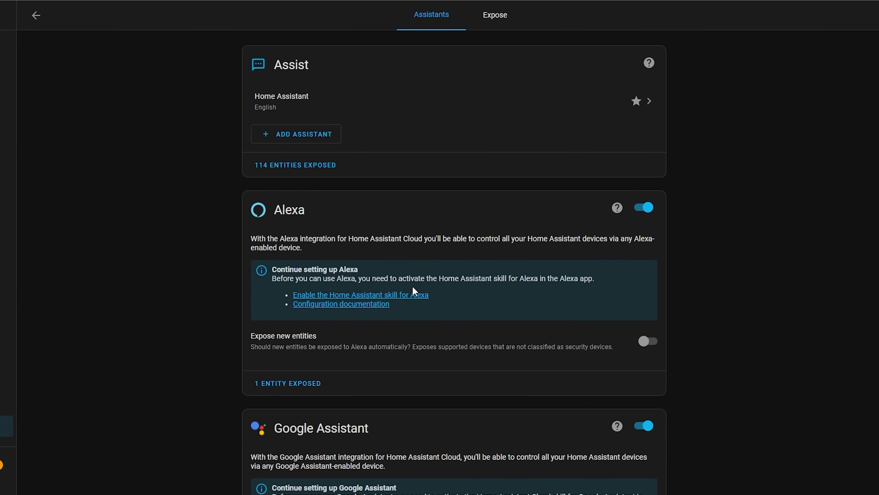
pyautogui.click(299, 110)
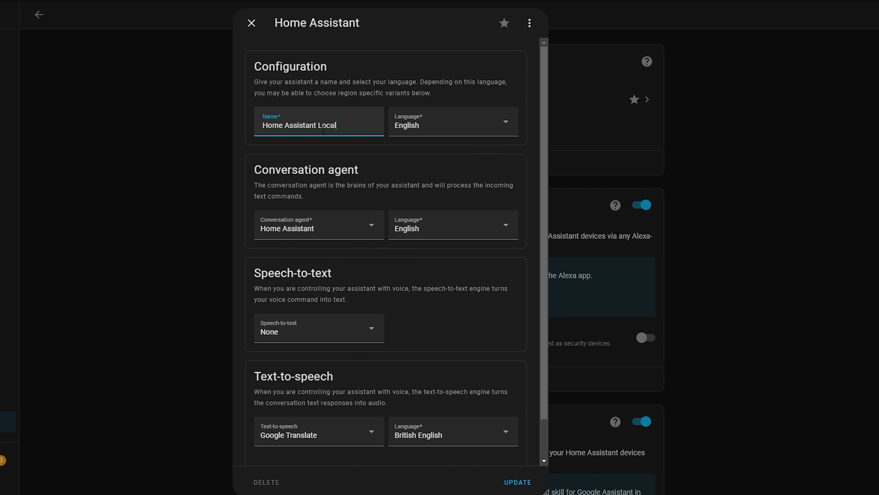
pyautogui.click(441, 128)
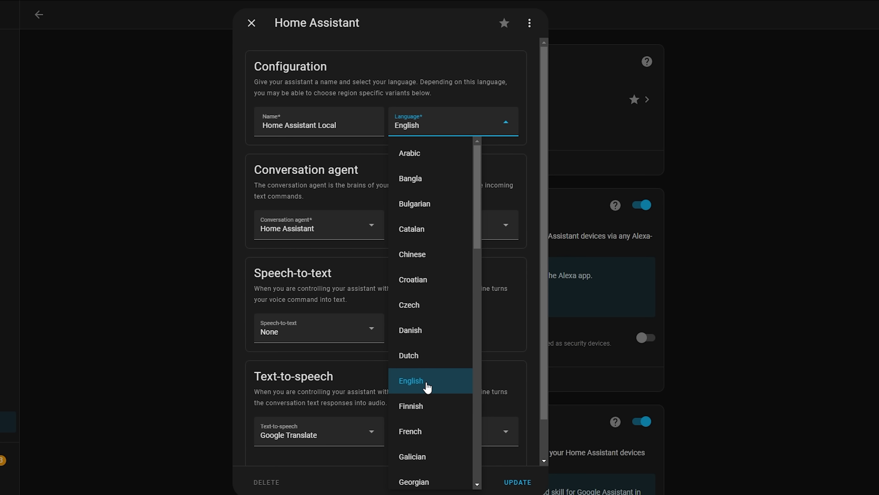
pyautogui.click(428, 386)
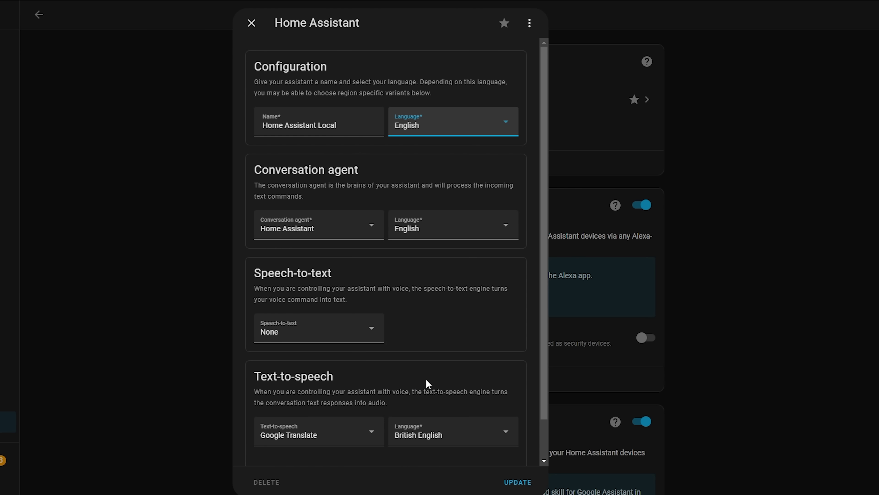
# Use Home Assistant as the assistant's conversation agent, with English as the agent's language.
pyautogui.click(363, 228)
pyautogui.click(363, 229)
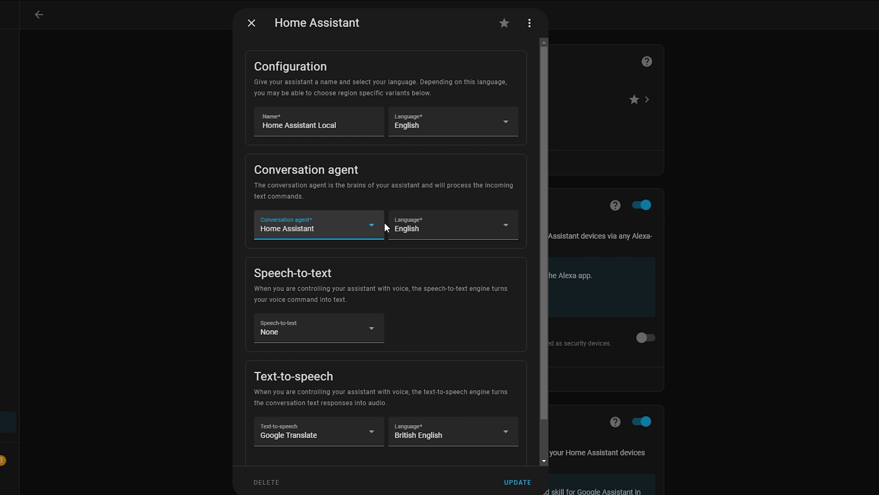
pyautogui.click(465, 234)
pyautogui.click(412, 256)
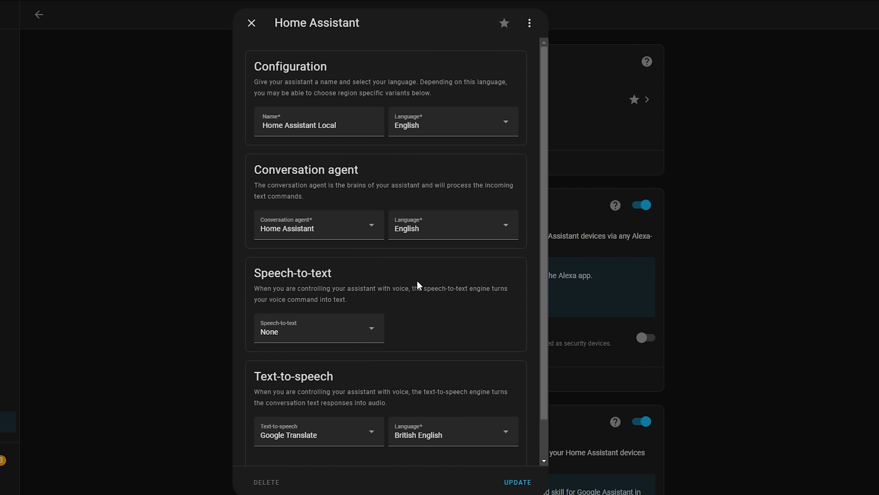
# Set the assistant's speech-to-text engine to faster-whisper with English as its language.
pyautogui.click(365, 336)
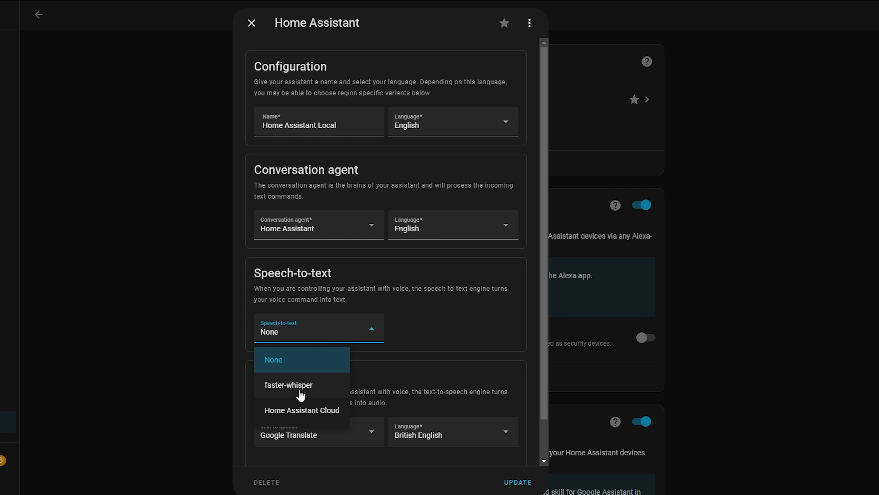
pyautogui.click(308, 390)
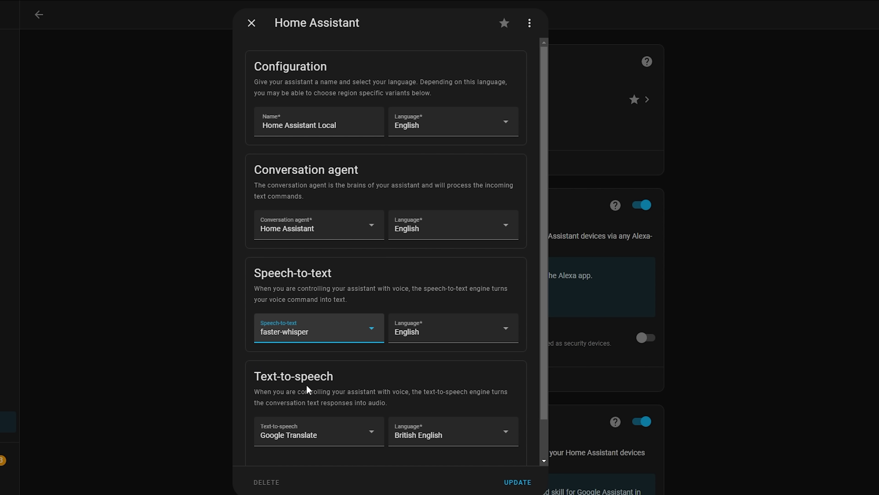
pyautogui.click(470, 331)
pyautogui.click(418, 359)
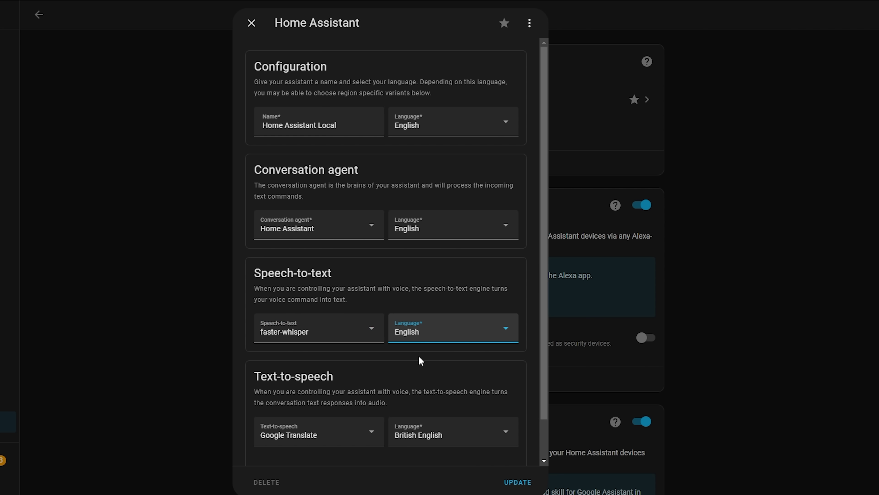
# Set the text-to-speech engine to piper with the en-us-ryan-high voice and save the assistant's changes.
pyautogui.scroll(-1, 417, 364)
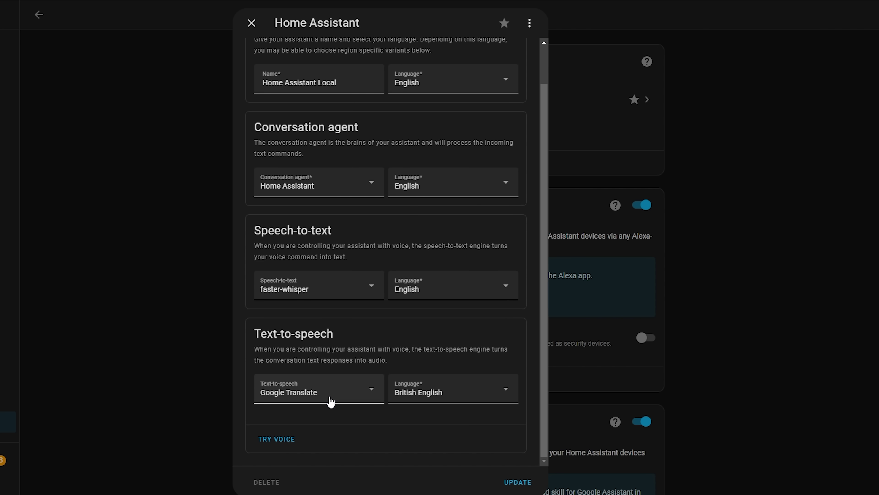
pyautogui.click(331, 400)
pyautogui.click(274, 308)
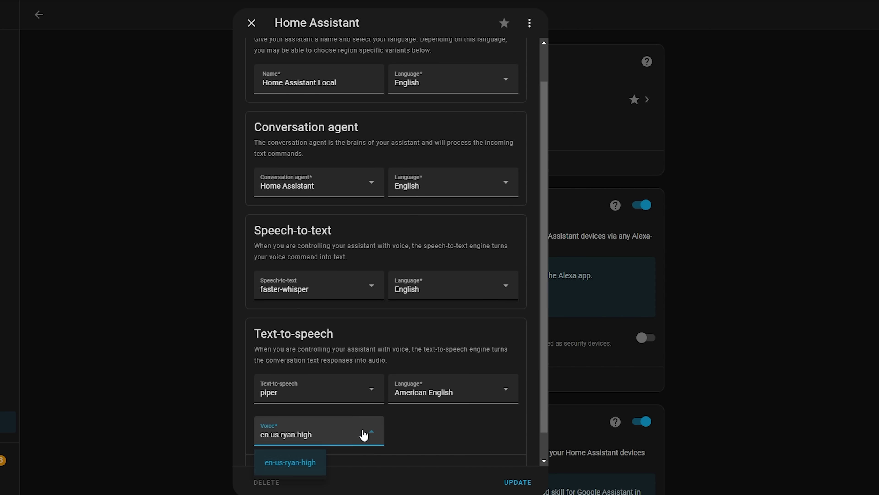
pyautogui.scroll(-1, 415, 426)
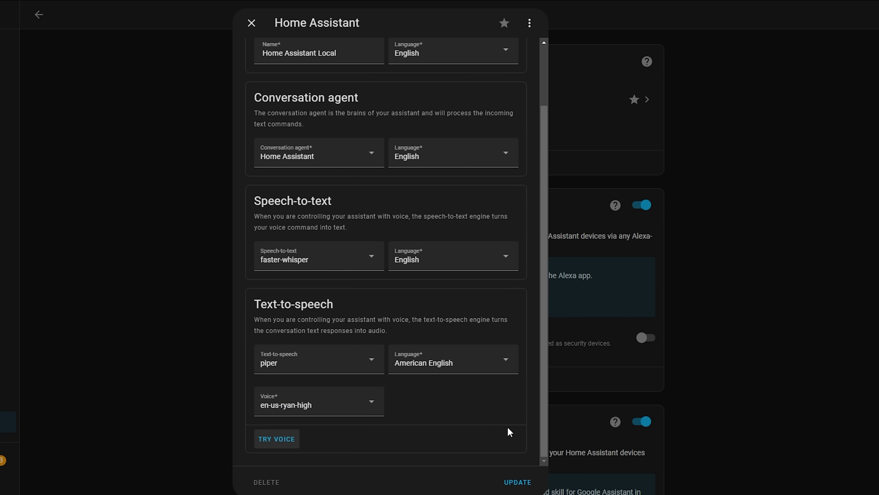
pyautogui.click(519, 482)
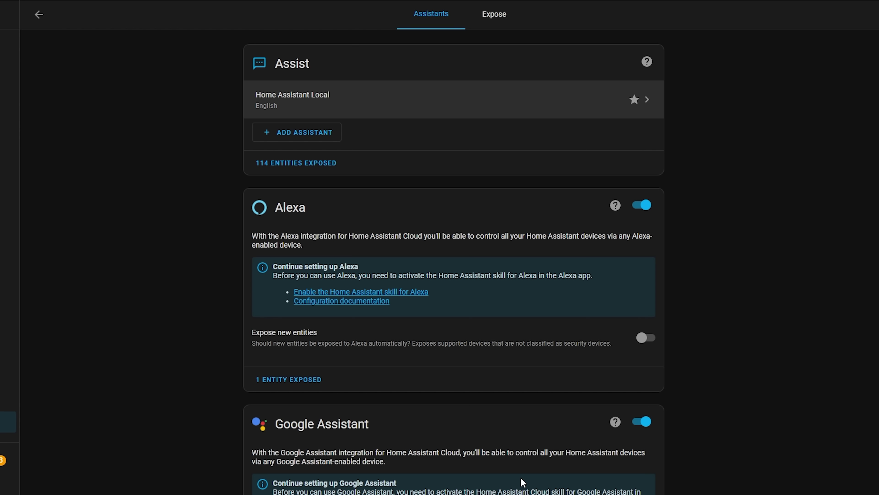
# Add a second assistant named Home Assistant Cloud in English, with Home Assistant Cloud as its speech-to-text engine.
pyautogui.click(324, 135)
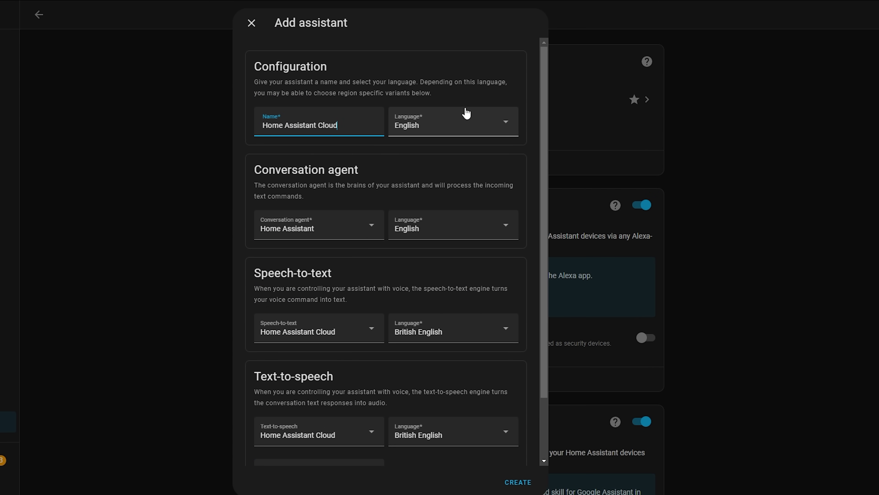
pyautogui.click(473, 118)
pyautogui.click(478, 118)
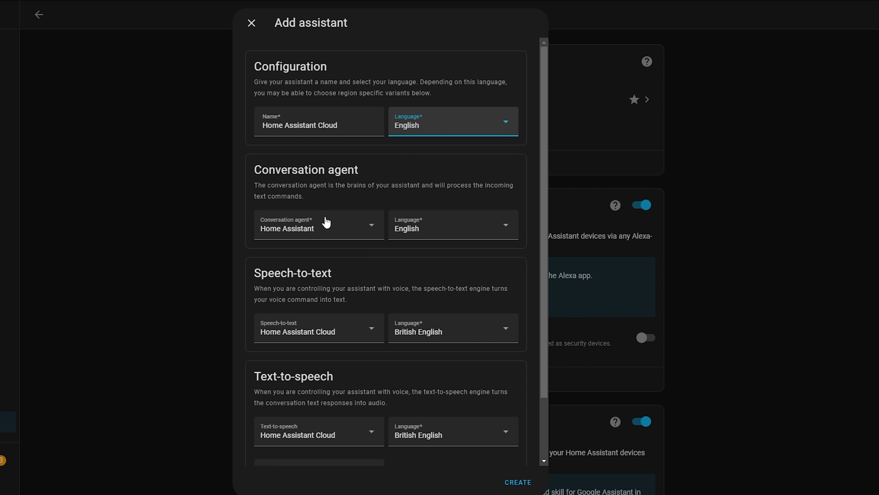
pyautogui.click(333, 332)
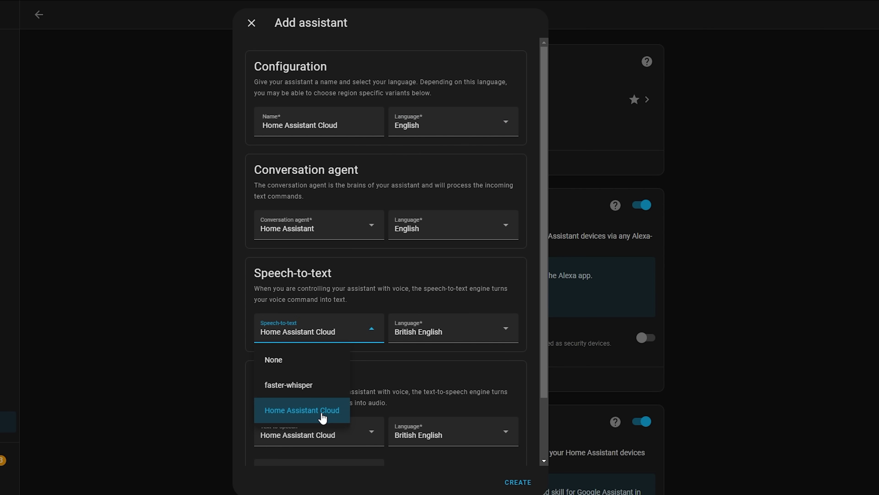
pyautogui.click(322, 417)
# Look through the English variants offered for the new assistant's speech-to-text language.
pyautogui.click(483, 332)
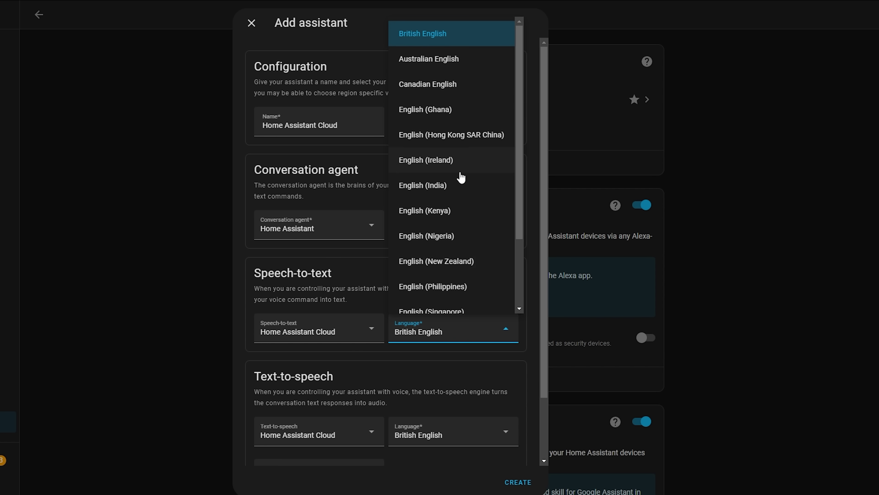
pyautogui.scroll(-5, 461, 175)
pyautogui.scroll(5, 461, 232)
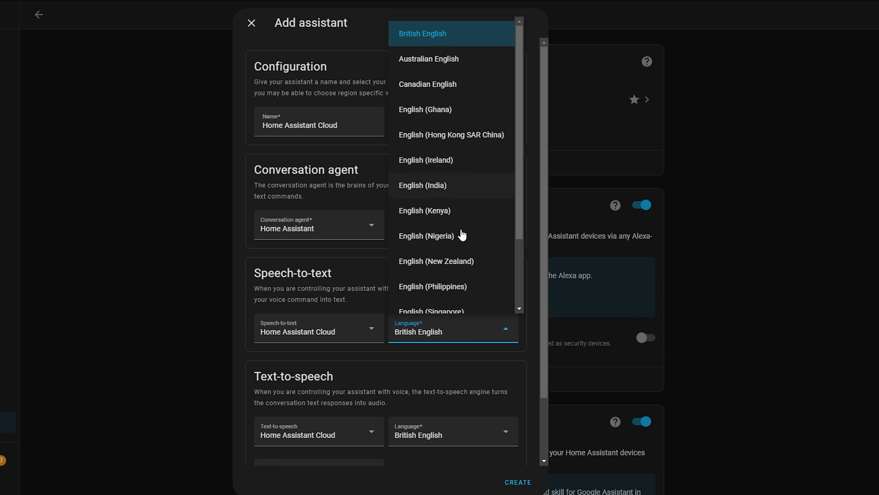
pyautogui.click(446, 367)
# Switch the new assistant's language to French, check its speech-to-text variants, and switch back to English.
pyautogui.click(445, 121)
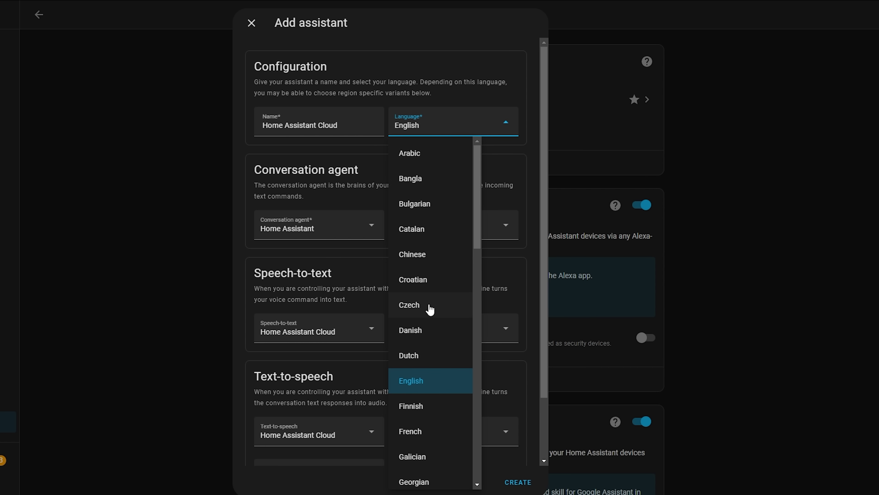
pyautogui.click(425, 433)
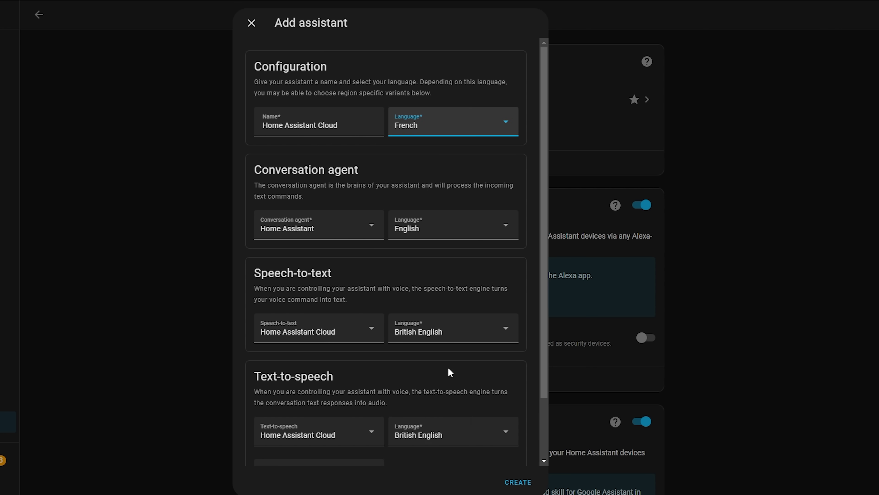
pyautogui.click(450, 334)
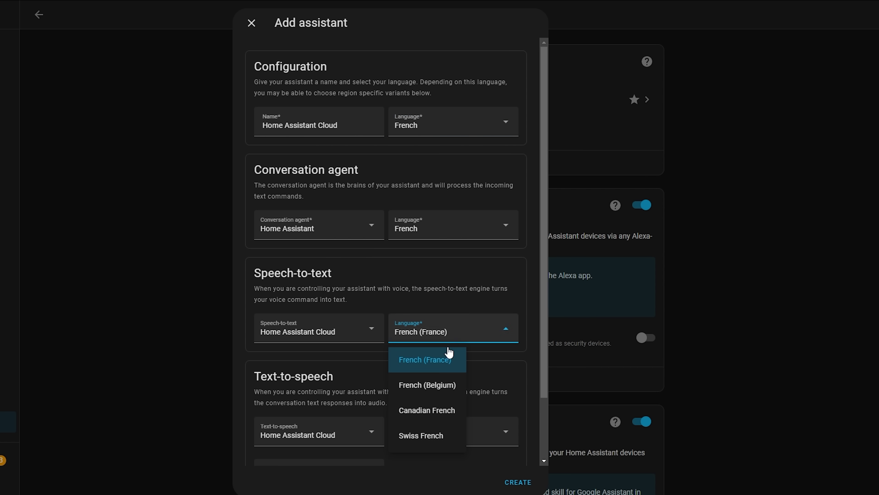
pyautogui.click(437, 367)
pyautogui.click(449, 136)
pyautogui.click(472, 397)
# Create the Home Assistant Cloud assistant and mark it as the preferred assistant.
pyautogui.click(515, 482)
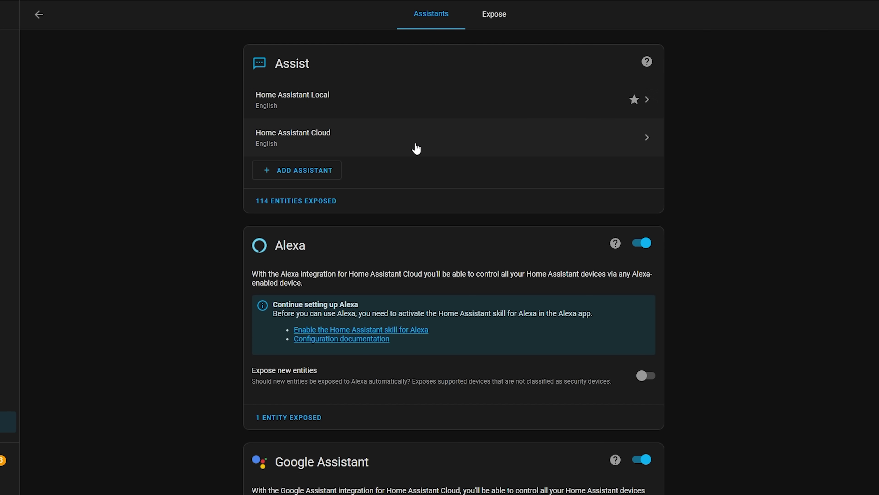
pyautogui.click(415, 148)
pyautogui.click(505, 23)
pyautogui.click(252, 23)
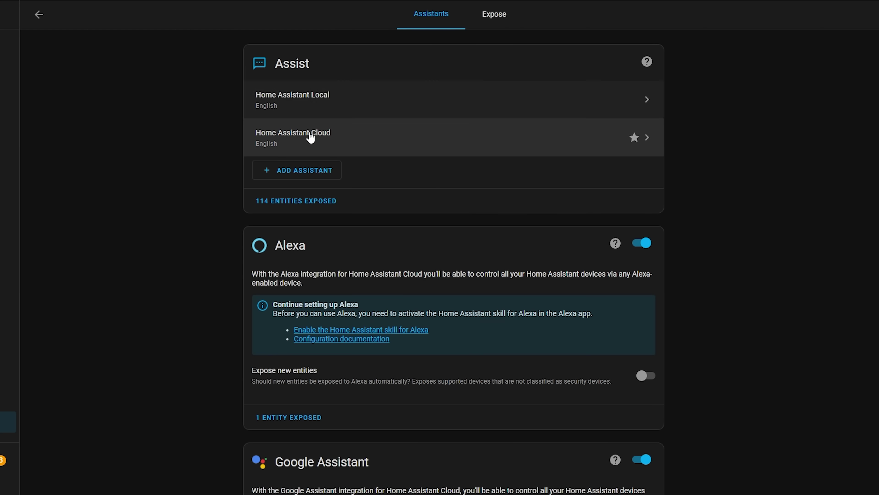
# Open the Home Assistant Local assistant's settings and mark it as the preferred assistant.
pyautogui.click(435, 102)
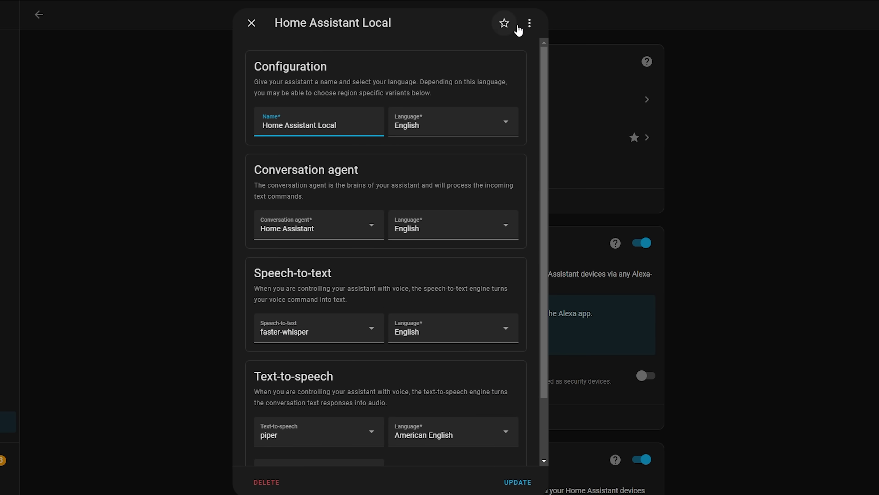
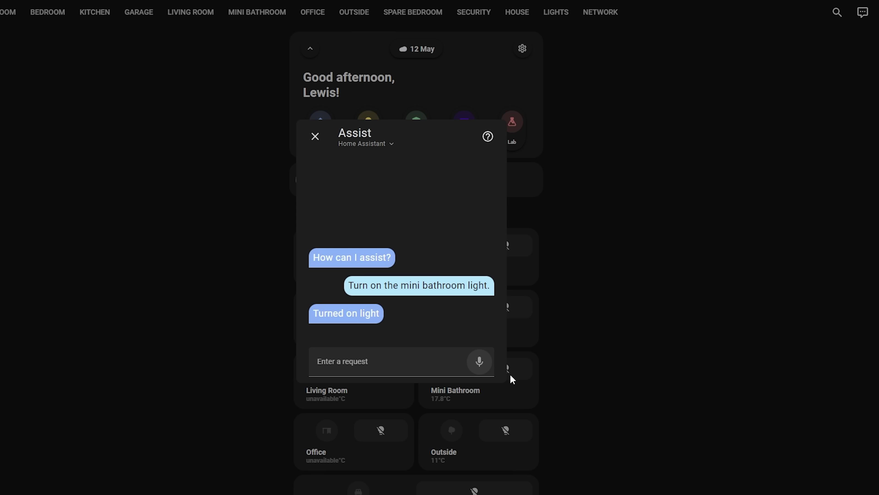
# Test Assist with spoken requests, such as how much wood a woodchuck would chuck.
pyautogui.click(479, 361)
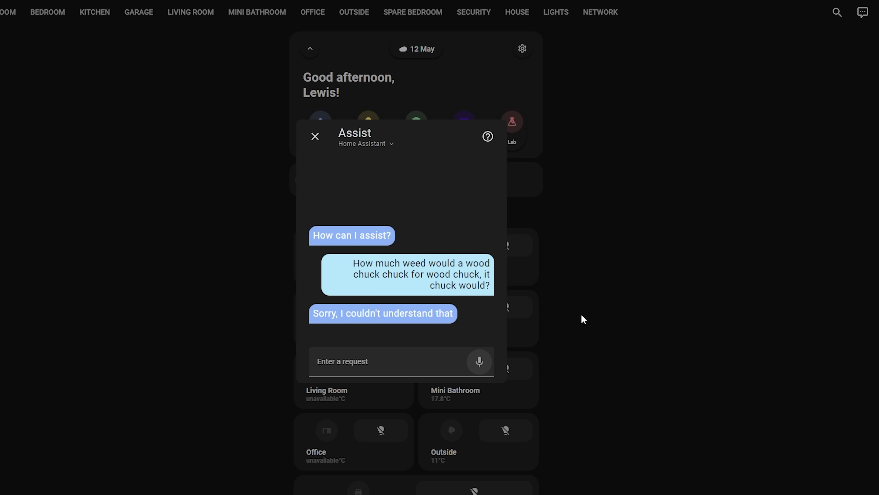
pyautogui.click(480, 362)
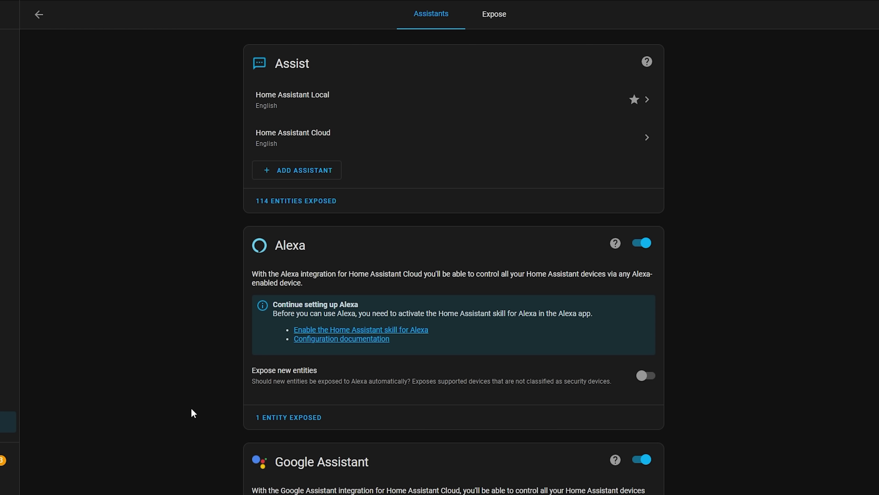
# Open the debug view of the Home Assistant Local assistant.
pyautogui.click(567, 100)
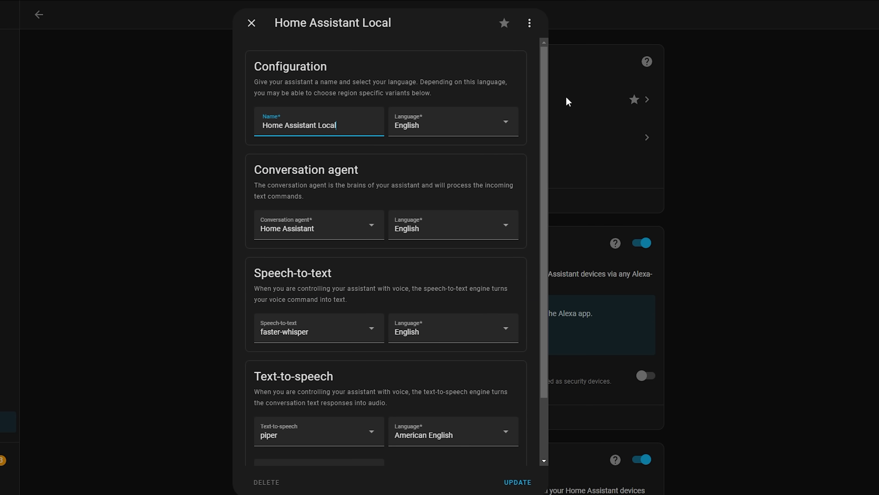
pyautogui.click(529, 24)
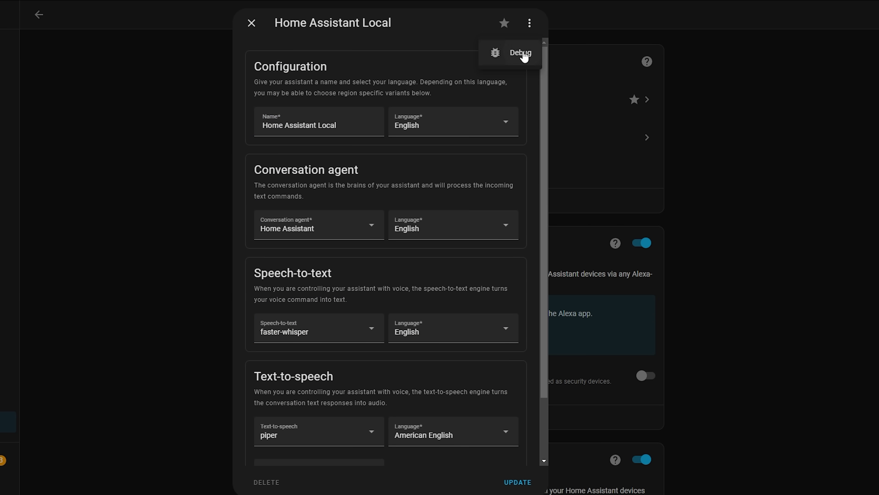
pyautogui.click(523, 51)
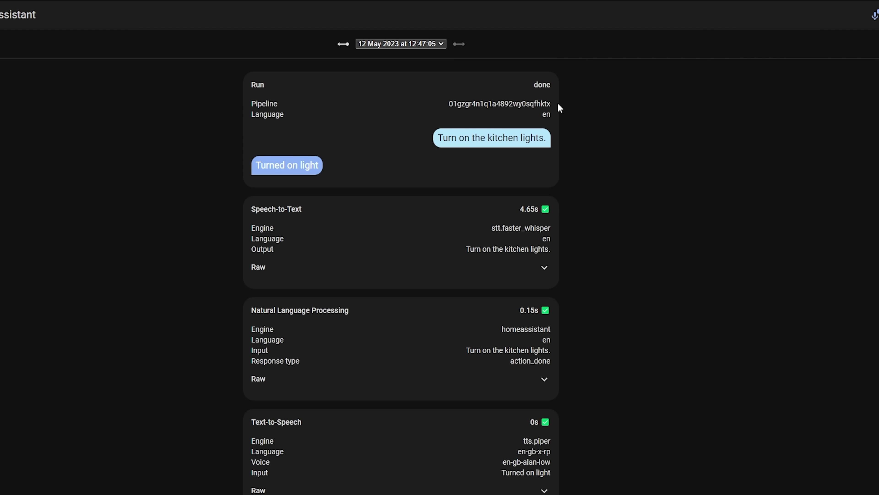
# Examine the kitchen lights run's speech-to-text duration and raw data, plus its language processing and text-to-speech stages.
pyautogui.moveTo(509, 211); pyautogui.dragTo(541, 209)
pyautogui.click(545, 271)
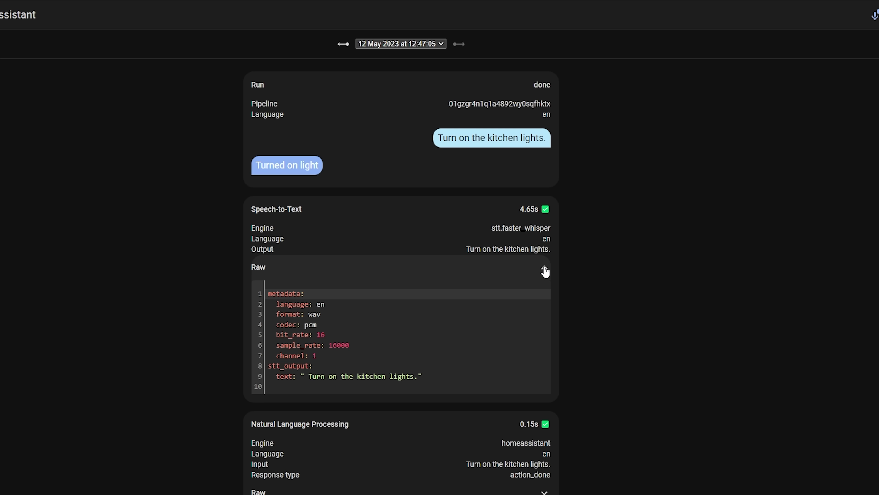
pyautogui.click(545, 270)
pyautogui.scroll(-3, 544, 271)
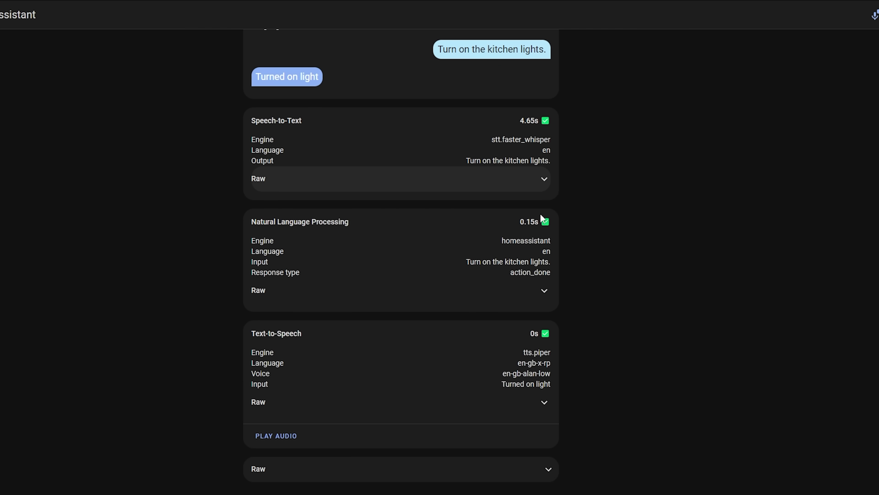
pyautogui.scroll(3, 547, 305)
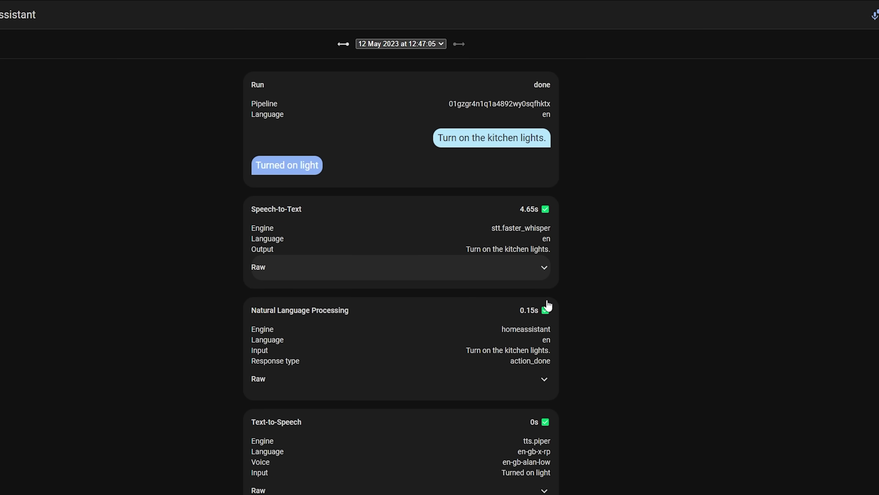
# Expand the raw data for the entire kitchen lights run and look through it.
pyautogui.scroll(-3, 529, 227)
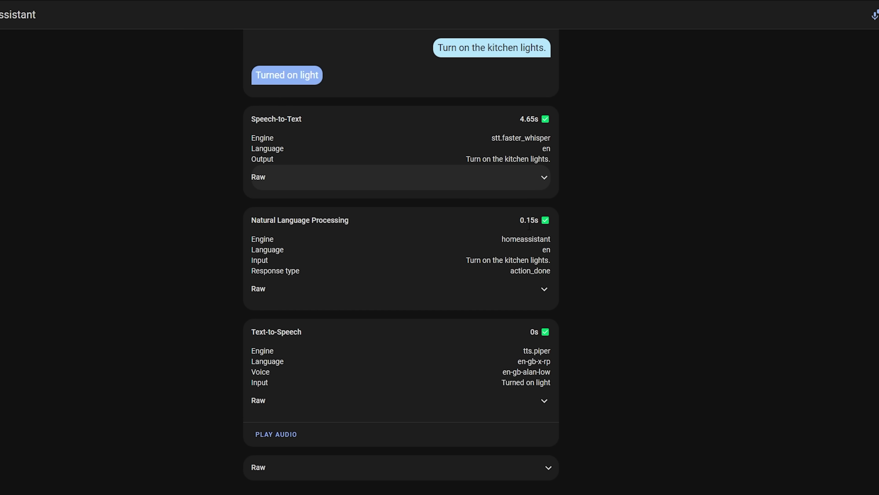
pyautogui.click(541, 466)
pyautogui.scroll(-1, 541, 428)
pyautogui.scroll(-10, 540, 424)
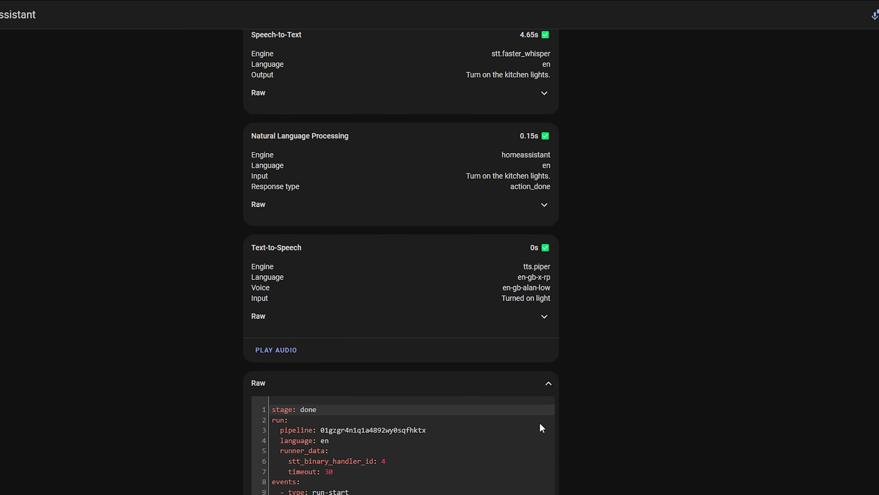
pyautogui.scroll(15, 540, 424)
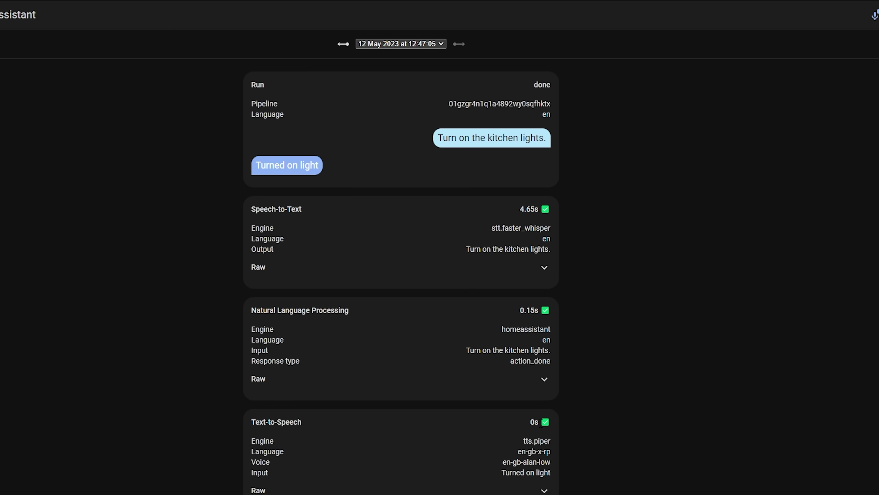